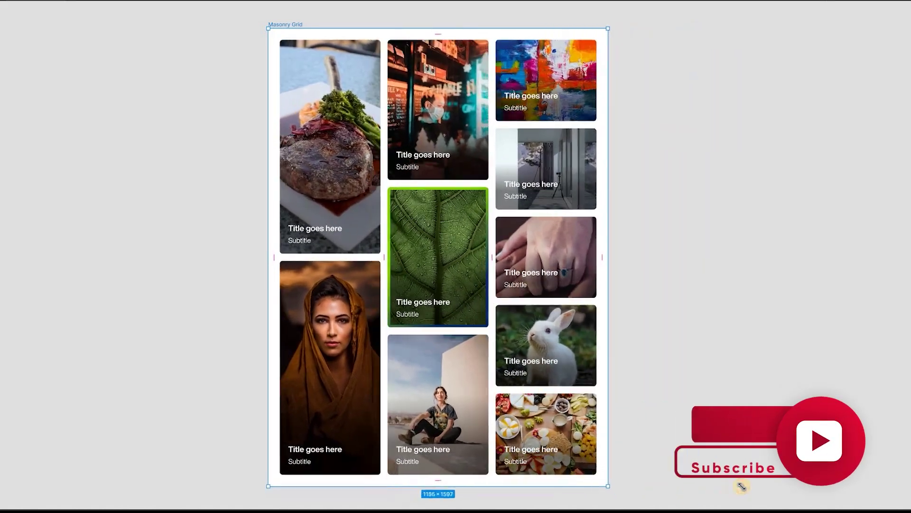
Resize the finished Masonry Grid frame to several widths, up to about 2161, to check how its image cards adapt.
left_click_drag(742, 486, 509, 485)
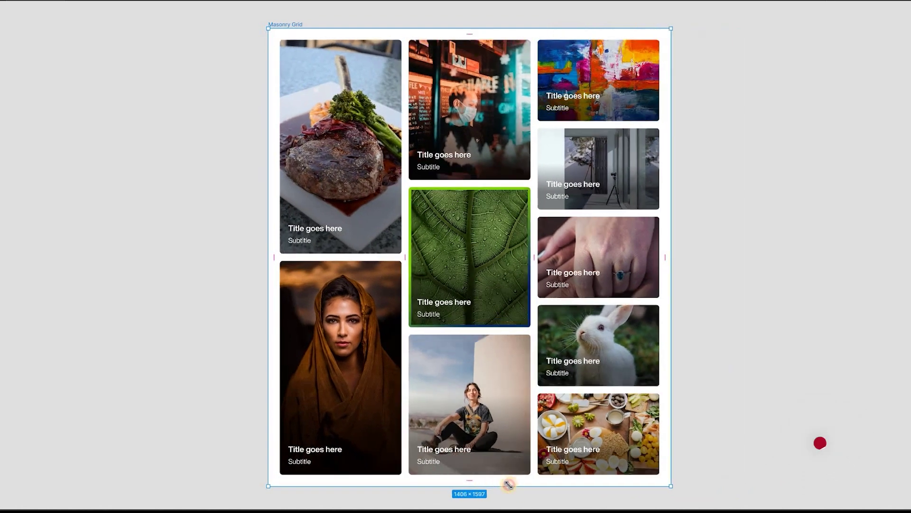
left_click_drag(746, 484, 749, 483)
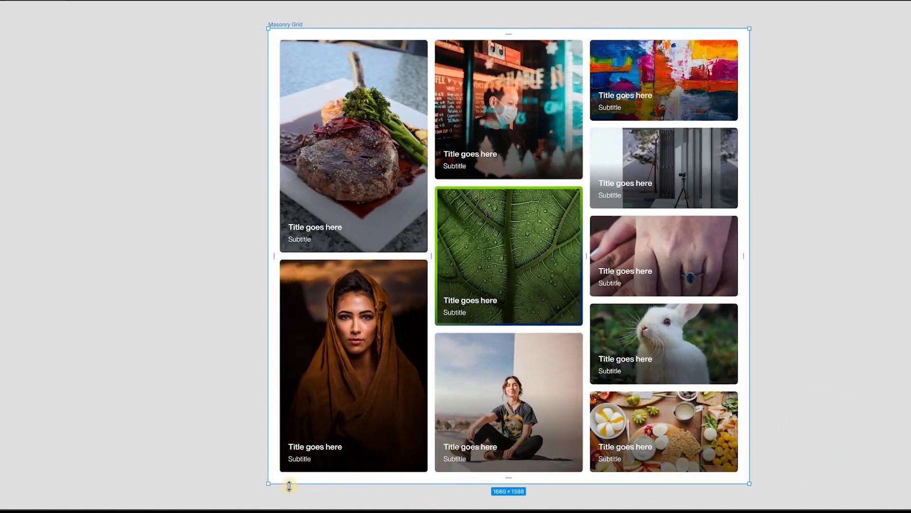
left_click_drag(414, 471, 131, 485)
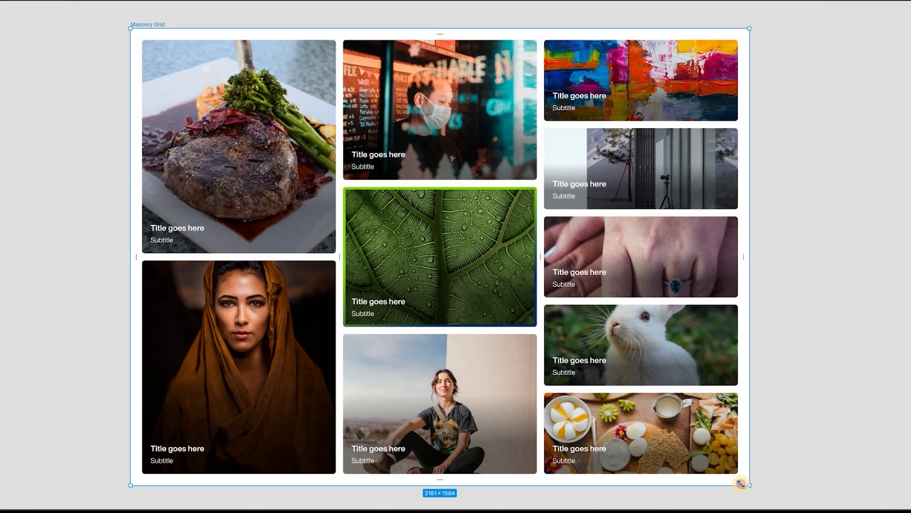
left_click_drag(649, 484, 749, 482)
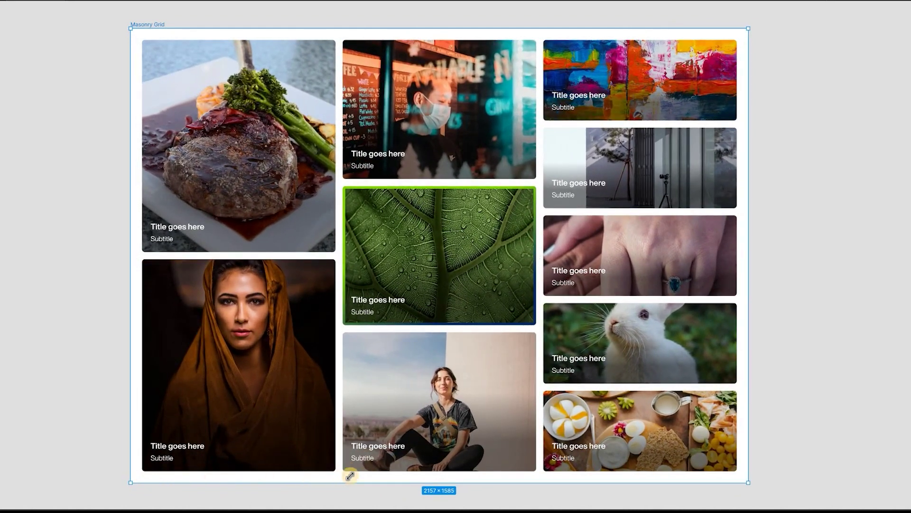
left_click_drag(349, 475, 225, 476)
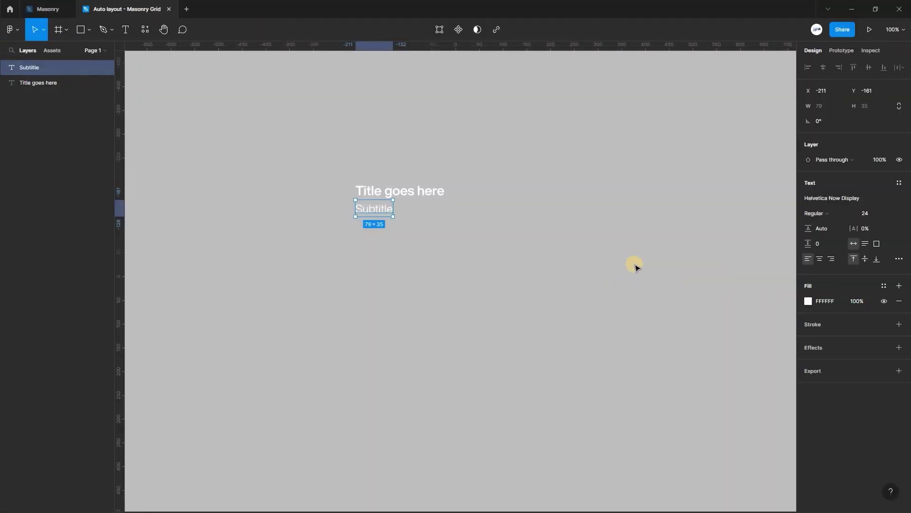
Inspect the font, weight and size settings of the title and subtitle text layers.
left_click(411, 192)
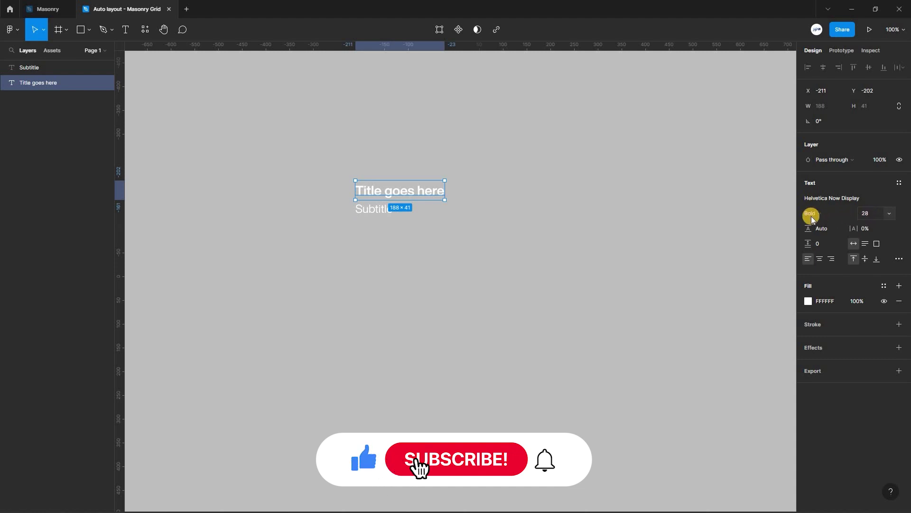
left_click(375, 208)
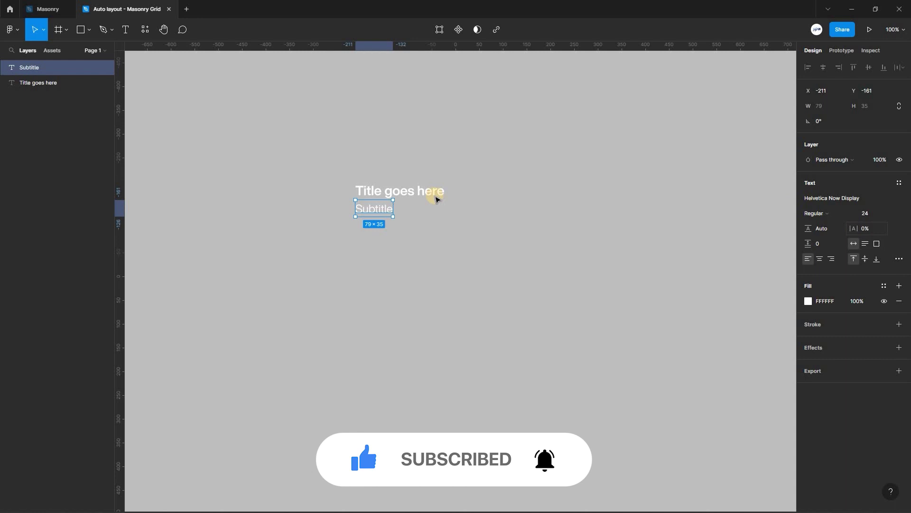
left_click(294, 147)
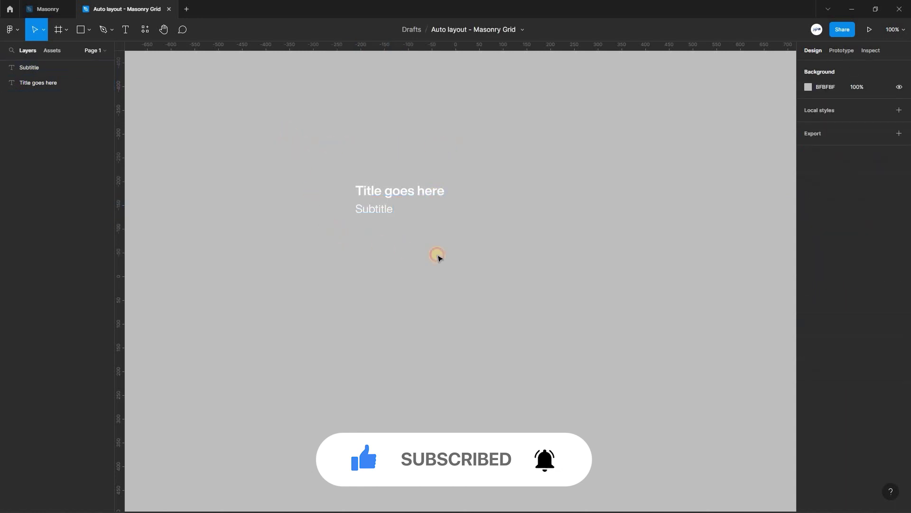
Wrap the title and subtitle in a vertical auto layout frame named Titles, with spacing 4 and 30 padding horizontally and vertically.
left_click_drag(289, 130, 549, 258)
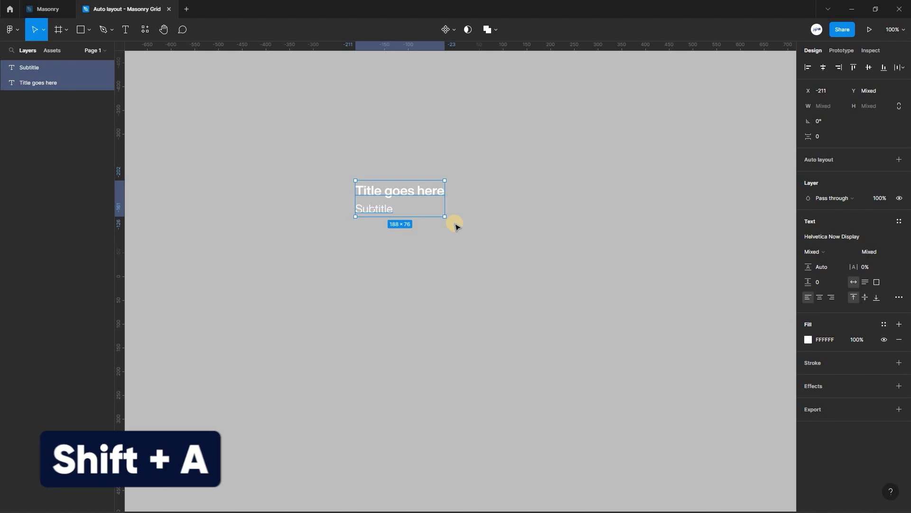
key("shift+a")
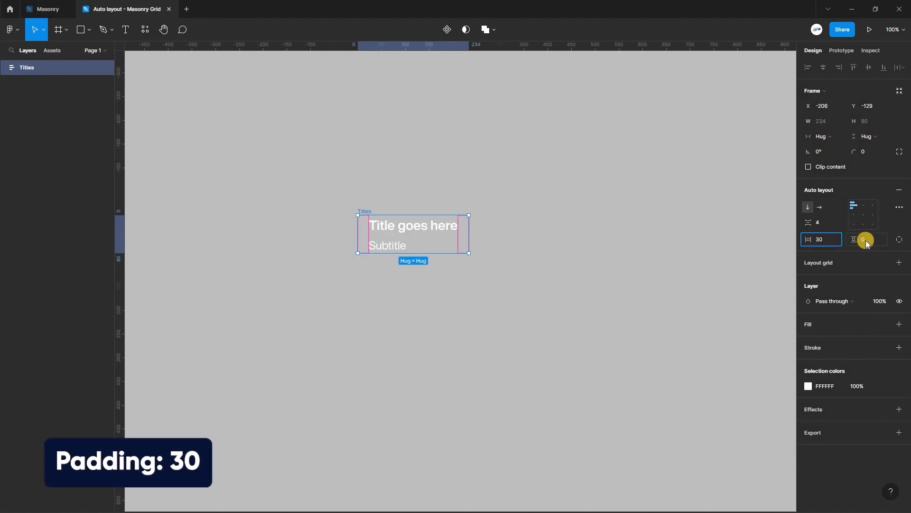
left_click(865, 240)
type("30")
key("Return")
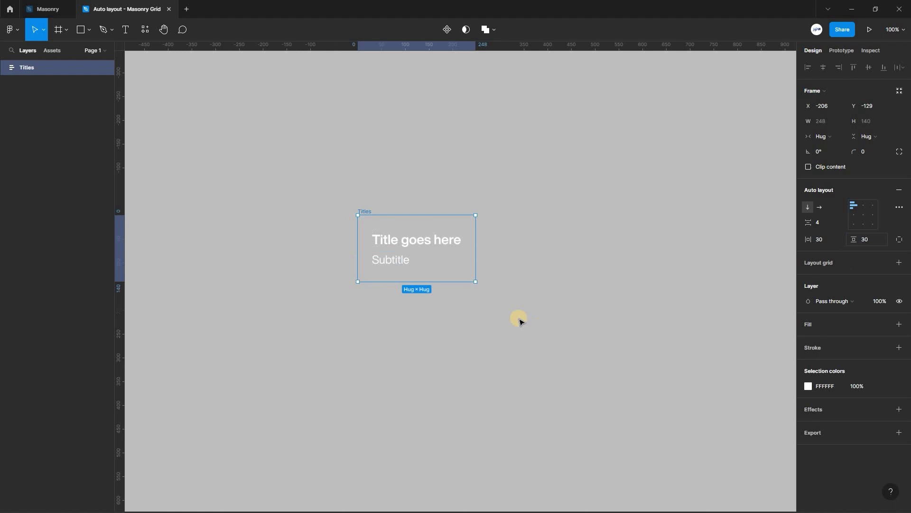
Set the Titles frame's width to 300 and stretch its height to 350.
left_click(370, 209)
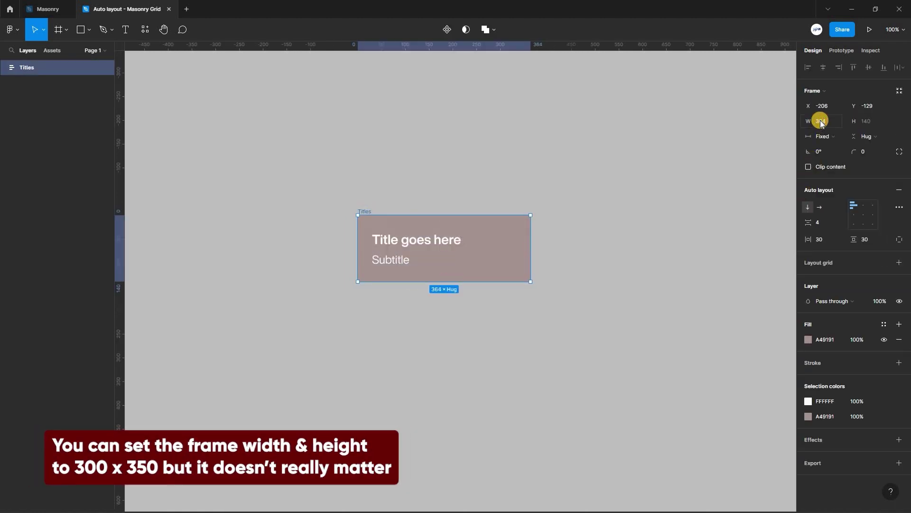
left_click(821, 122)
type("300")
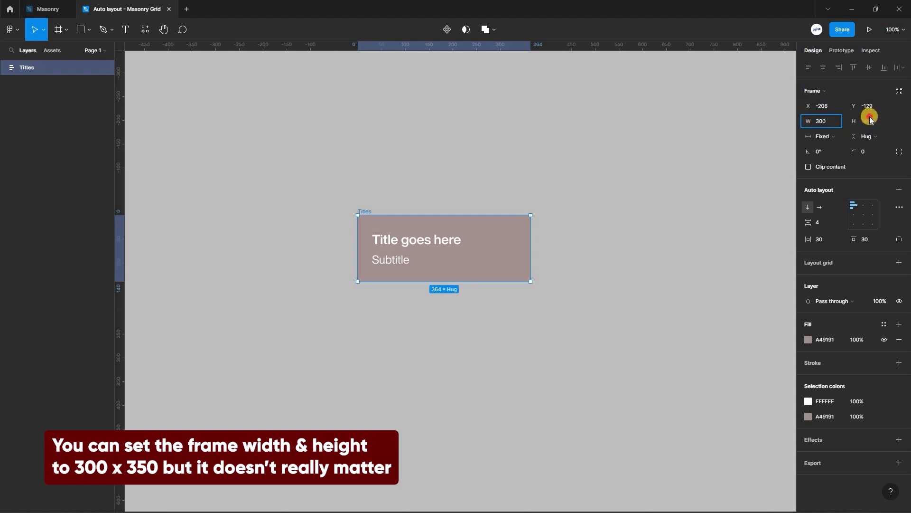
key("Return")
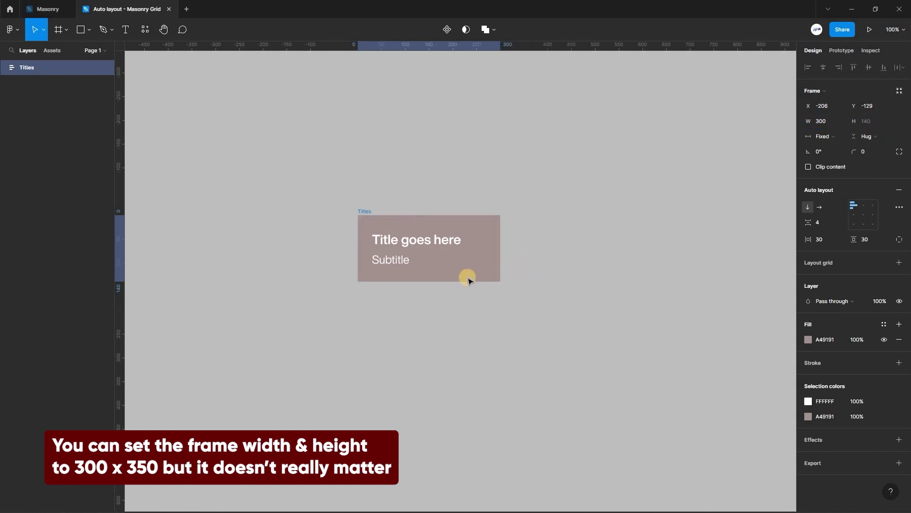
left_click_drag(457, 322, 460, 379)
left_click(398, 197)
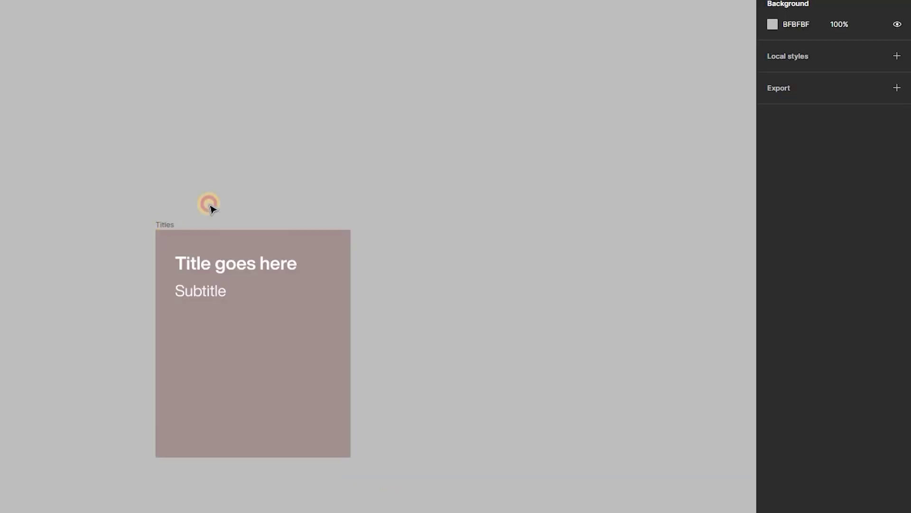
Try different auto layout alignments for the Titles frame's text and settle on bottom-left alignment.
left_click(374, 170)
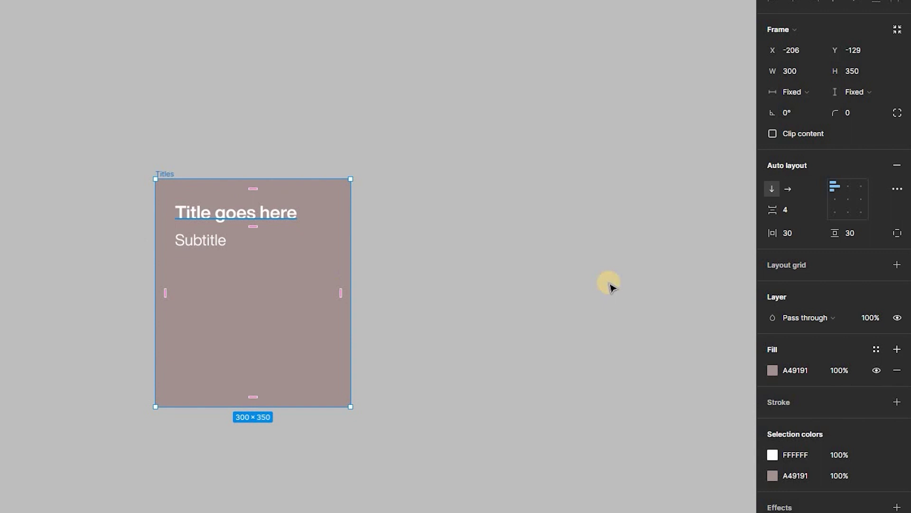
left_click(849, 187)
left_click(862, 186)
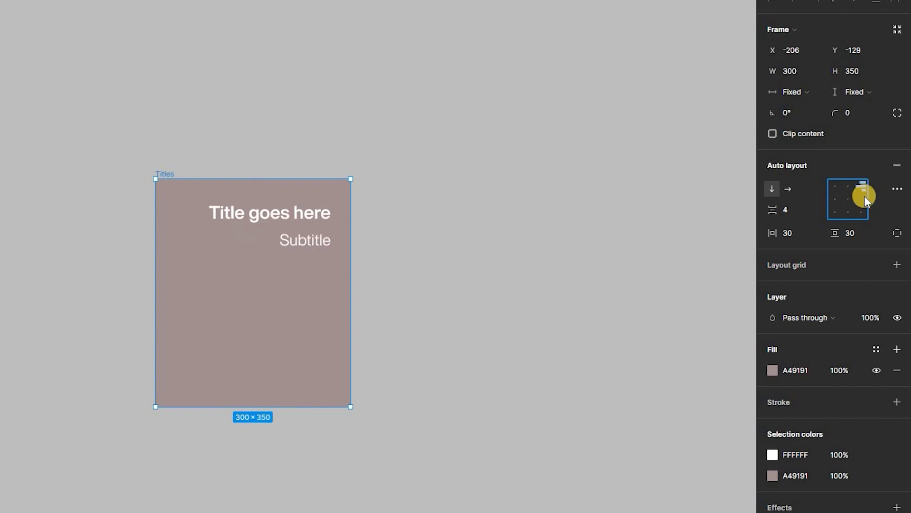
left_click(862, 200)
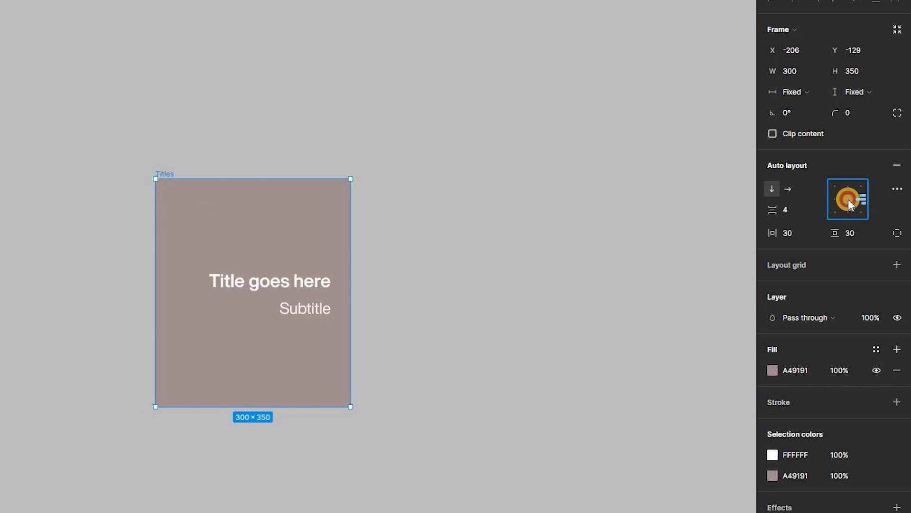
left_click(848, 199)
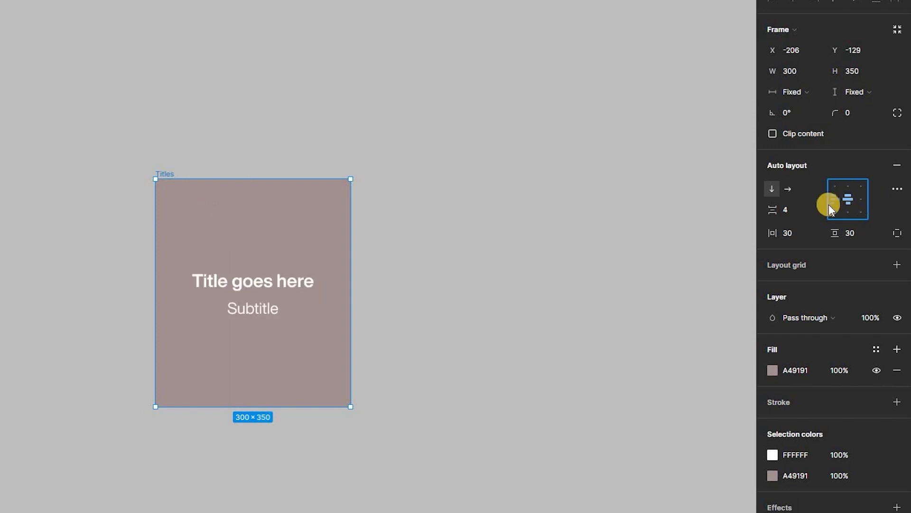
left_click(831, 202)
left_click(861, 211)
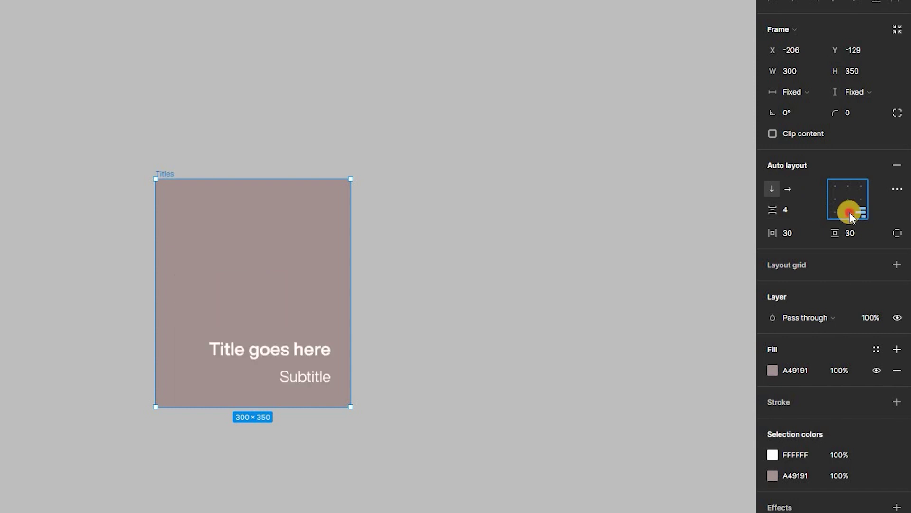
left_click(849, 212)
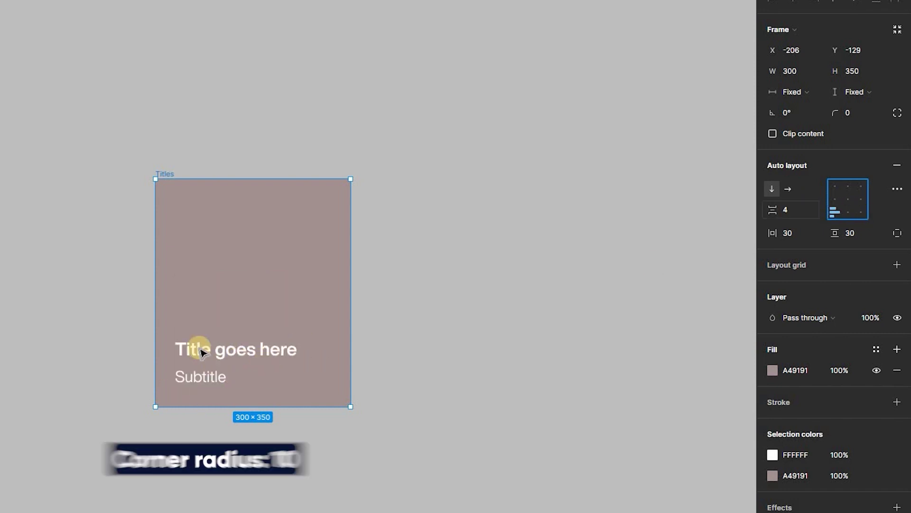
Set the Titles frame's corner radius to 10.
left_click(848, 113)
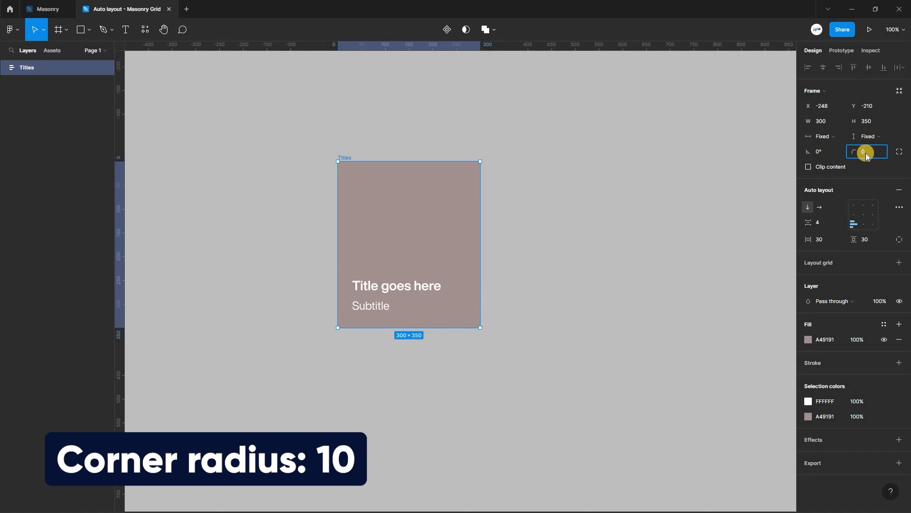
type("10")
key("Return")
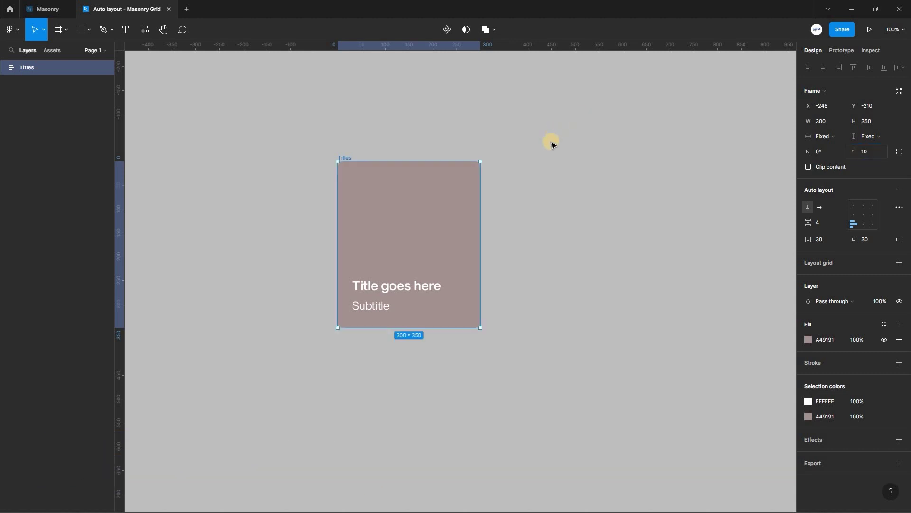
left_click(528, 194)
scroll(392, 177, "down", 1)
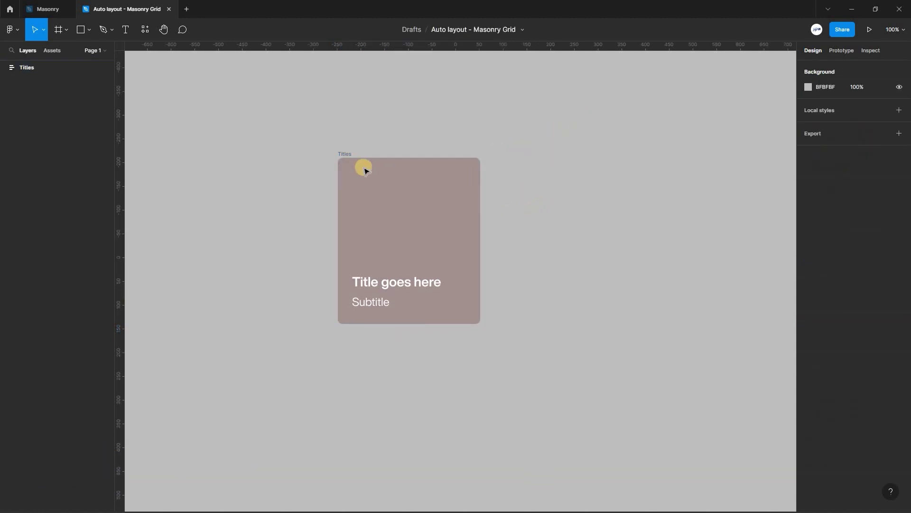
Reposition the Titles frame slightly and fill it with an image from the Unsplash plugin.
scroll(354, 168, "up", 1)
left_click(324, 161)
left_click_drag(346, 168, 308, 155)
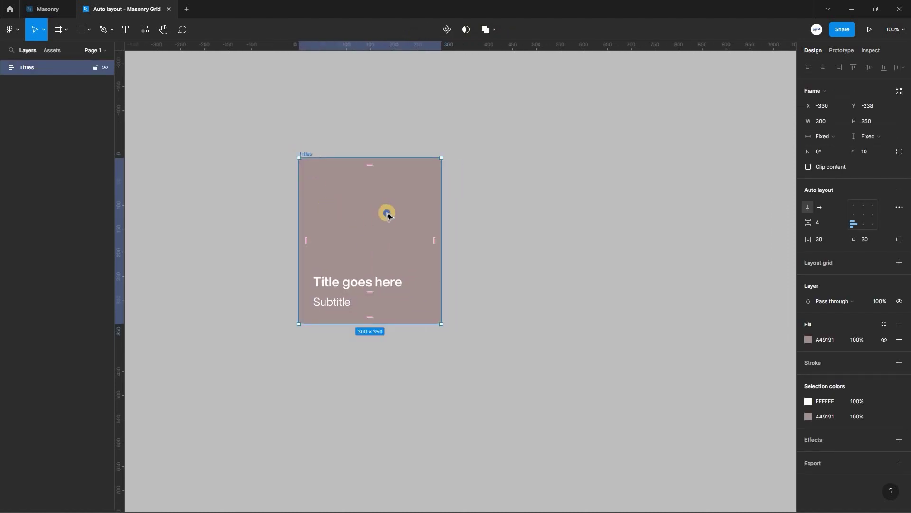
right_click(461, 399)
mouse_move(474, 424)
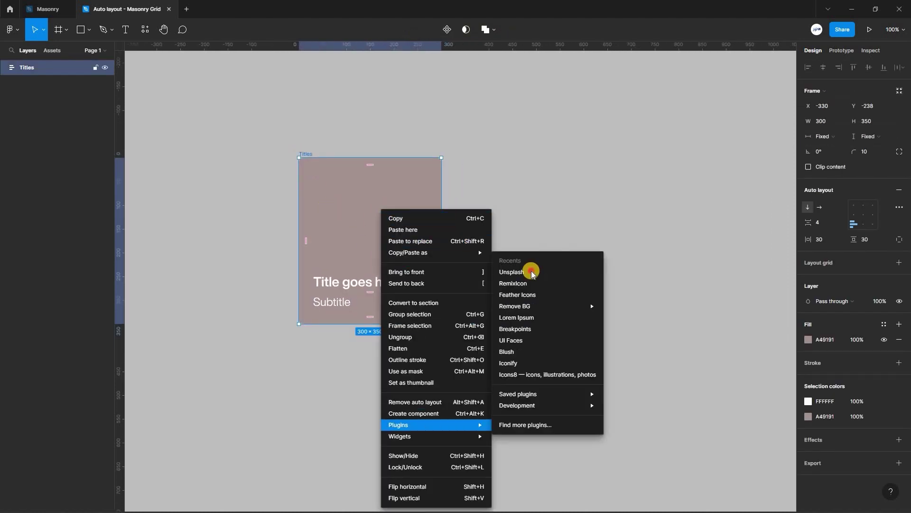
left_click(511, 271)
left_click(666, 188)
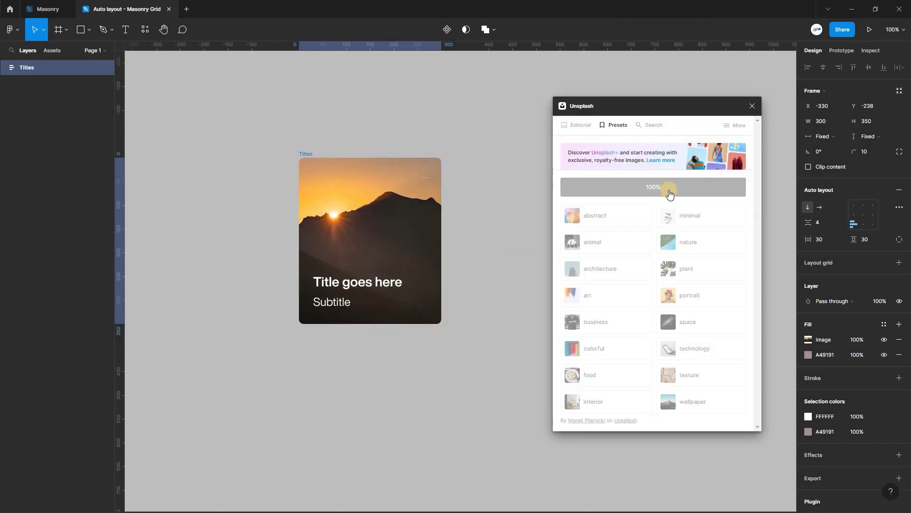
left_click(753, 111)
left_click(319, 142)
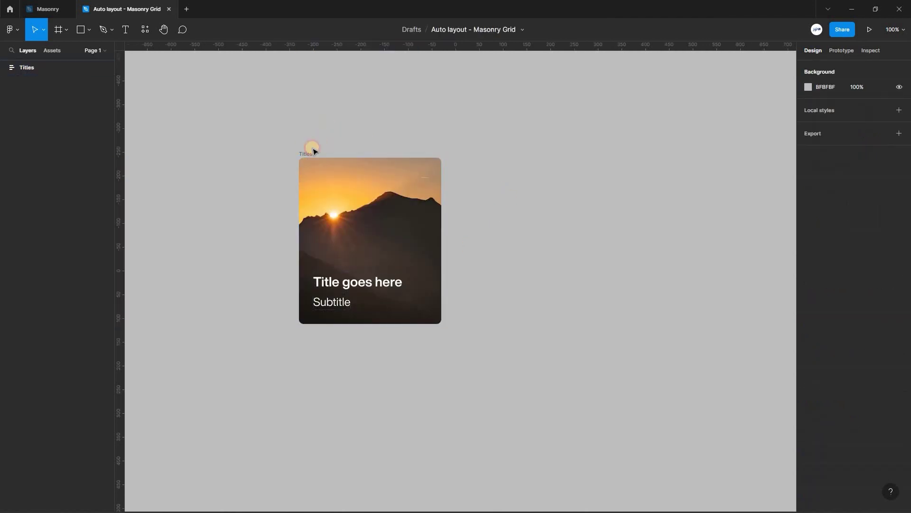
Shift the image card slightly and remove the solid A49191 fill beneath its image.
left_click_drag(407, 248, 430, 250)
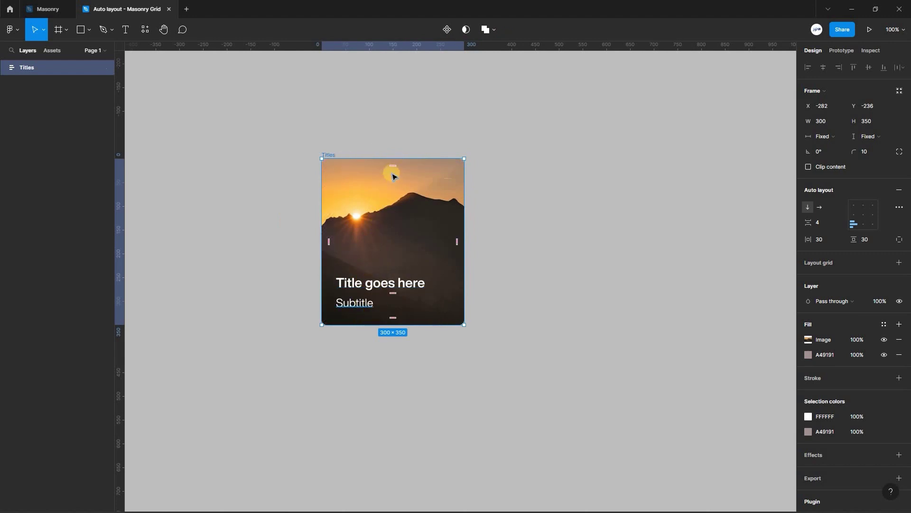
left_click(377, 217)
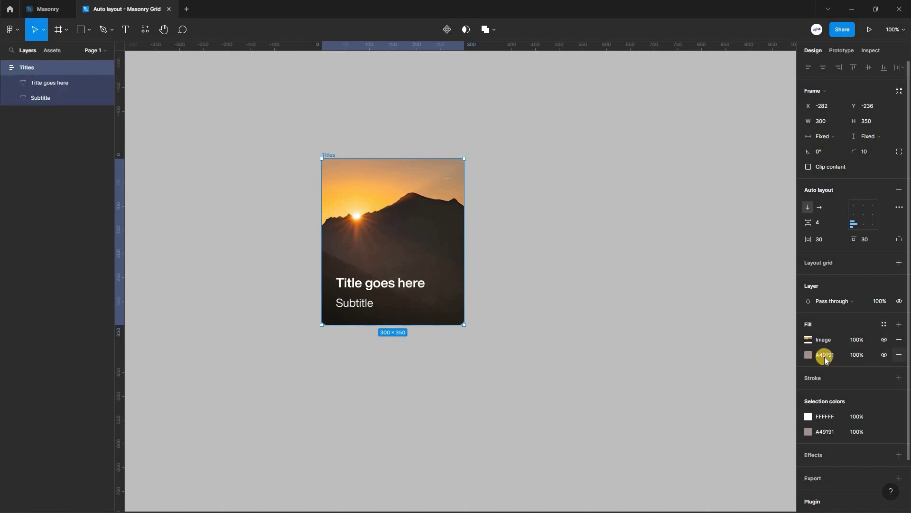
left_click(899, 355)
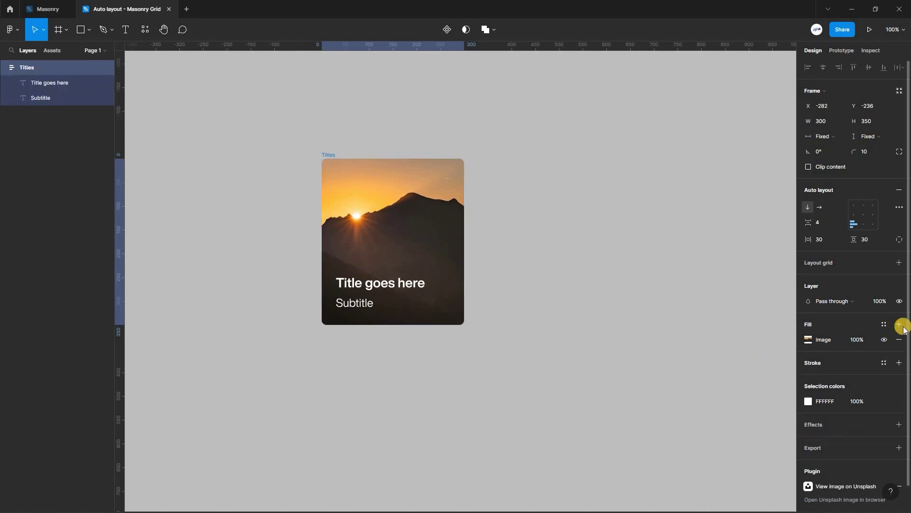
Add another fill above the card's image and change its type from solid to linear gradient.
left_click(899, 325)
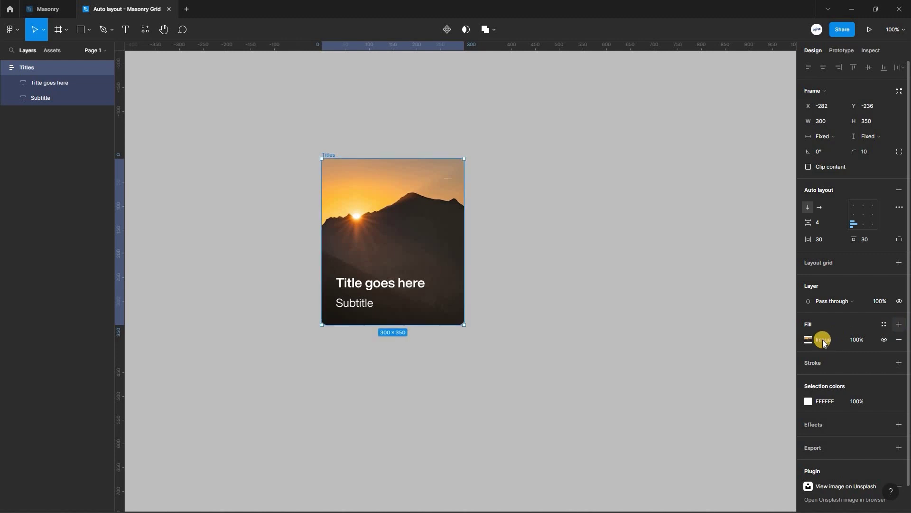
left_click(809, 339)
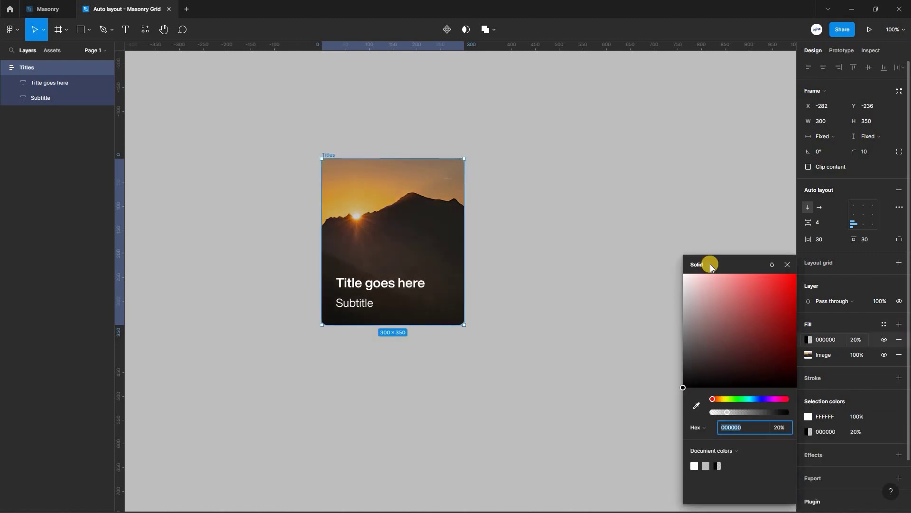
left_click(710, 264)
left_click(717, 277)
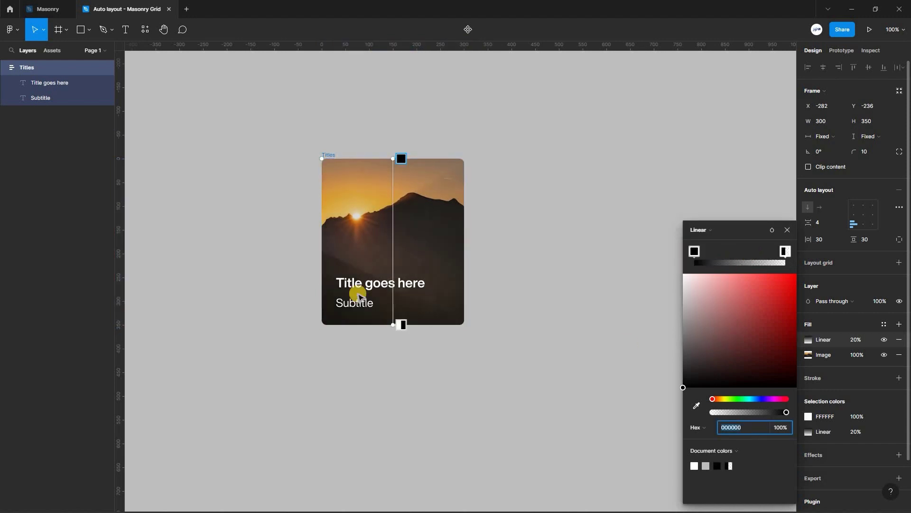
Reverse the black gradient so it darkens toward the card's bottom, with the transparent stop near a quarter and black near three quarters down.
left_click_drag(401, 324, 401, 159)
left_click_drag(401, 158, 401, 277)
mouse_move(401, 159)
left_mouse_down()
mouse_move(401, 172)
mouse_move(401, 159)
left_mouse_up()
left_click_drag(401, 276, 401, 269)
left_click_drag(694, 251, 715, 251)
left_click_drag(756, 250, 754, 251)
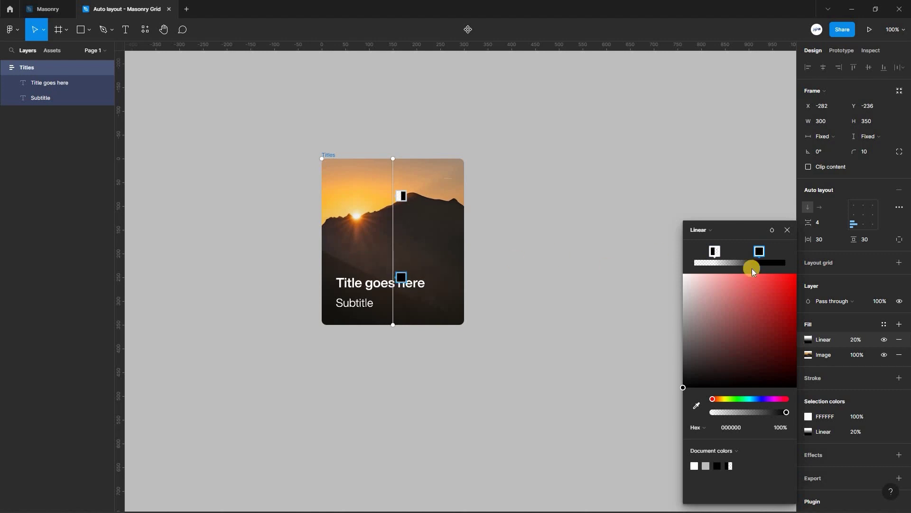
Set the selected stop of the card's linear gradient to black (000000) and finish editing the fill.
left_click_drag(703, 368, 678, 394)
left_click(647, 186)
mouse_move(364, 266)
left_mouse_down()
mouse_move(339, 245)
mouse_move(427, 261)
mouse_move(391, 261)
mouse_move(454, 262)
mouse_move(331, 267)
mouse_move(413, 272)
mouse_move(411, 230)
mouse_move(347, 267)
left_mouse_up()
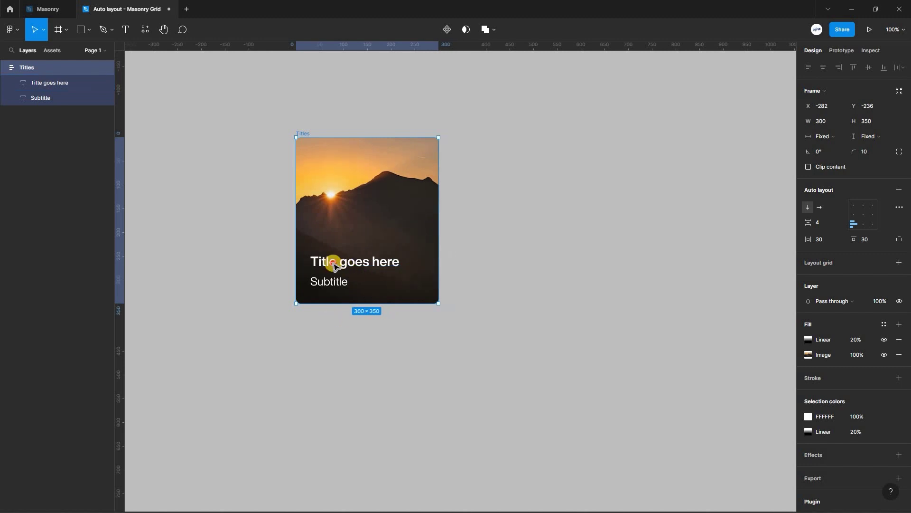
Set the title and subtitle's horizontal resizing to Fill container, and resize the card to 302 wide.
left_click(336, 261)
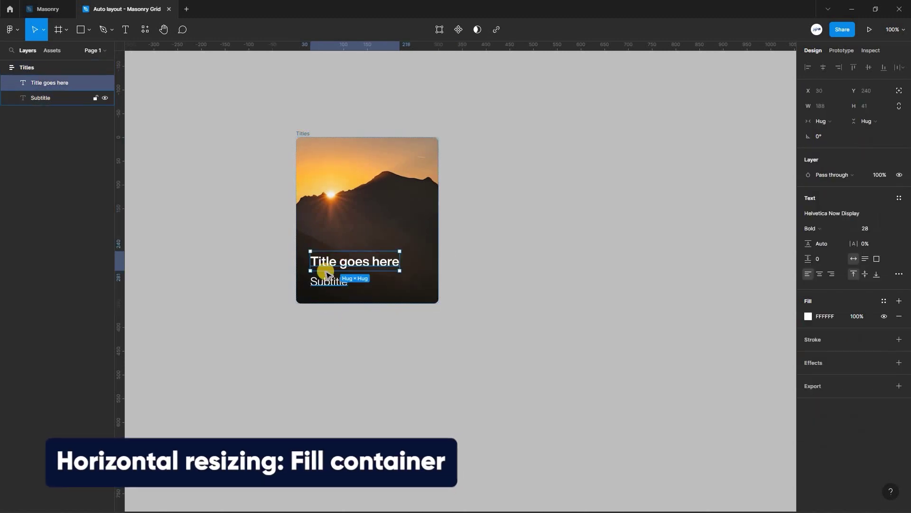
left_click(349, 281, "shift")
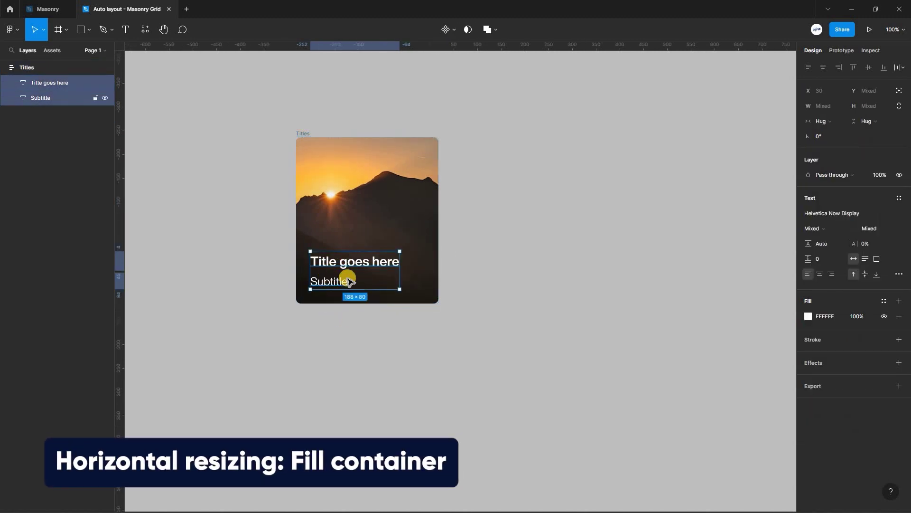
left_click(828, 120)
left_click(830, 135)
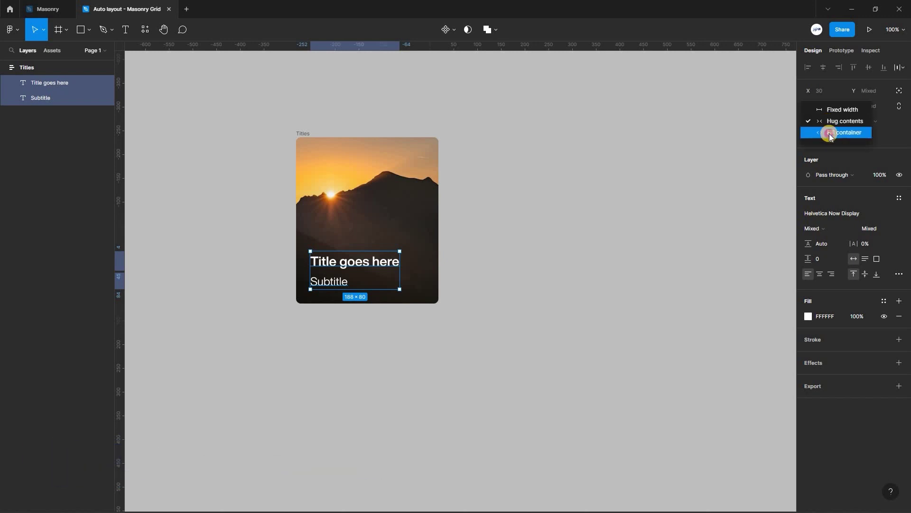
left_click(436, 278)
left_click_drag(438, 270, 447, 244)
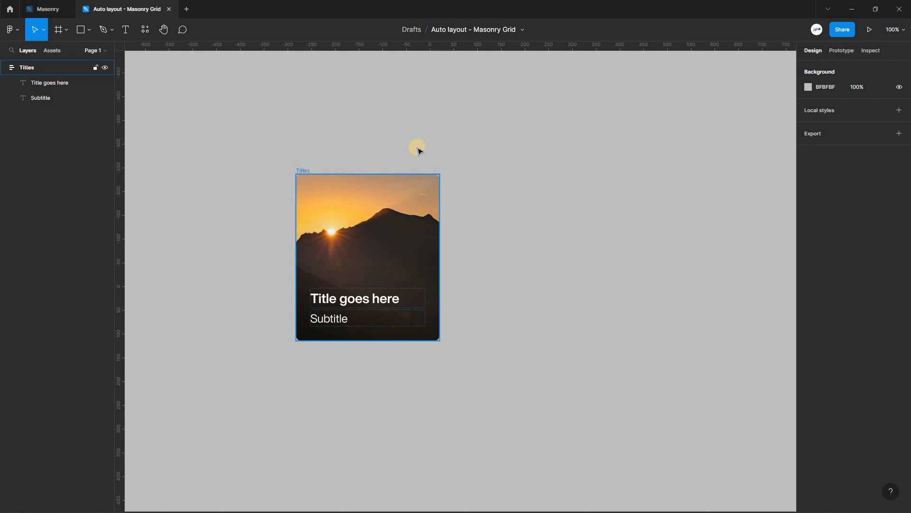
Turn the whole Titles card into a component and deselect it.
key("ctrl+a")
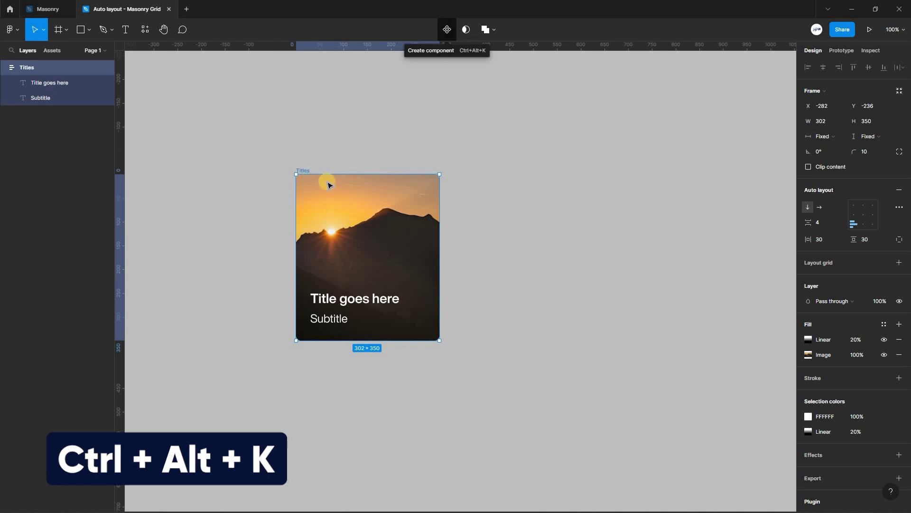
key("ctrl+alt+k")
scroll(405, 206, "down", 2)
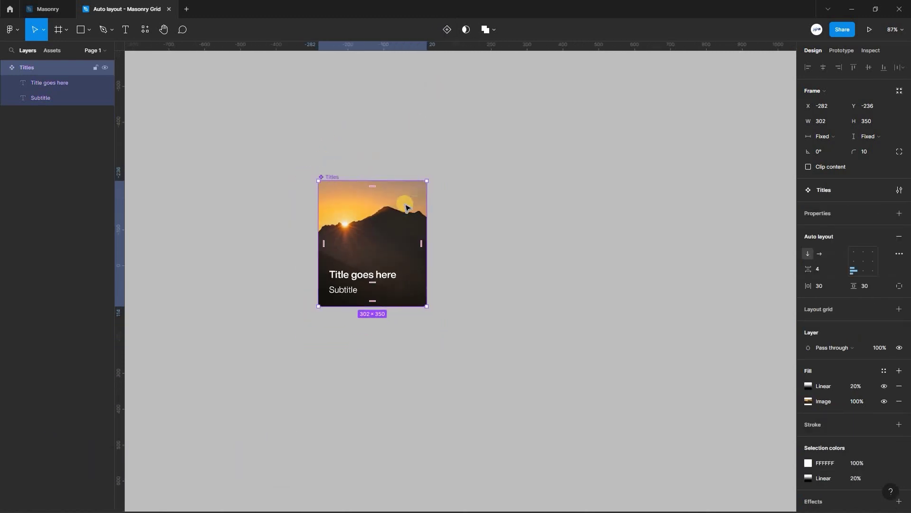
scroll(413, 204, "right", 3)
left_click(419, 202)
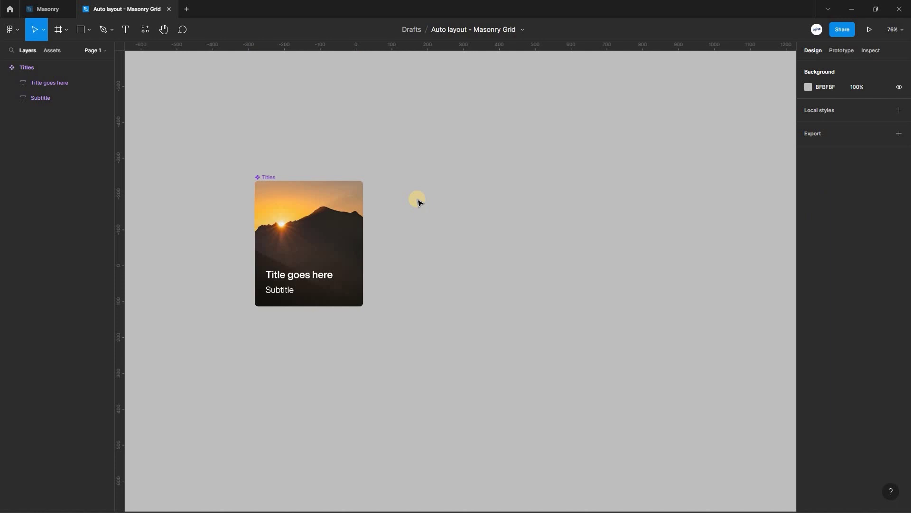
Copy the Titles component beside the original and duplicate the instance downward into a vertical stack of five cards.
scroll(416, 201, "down", 2)
scroll(411, 201, "right", 1)
left_click(256, 146)
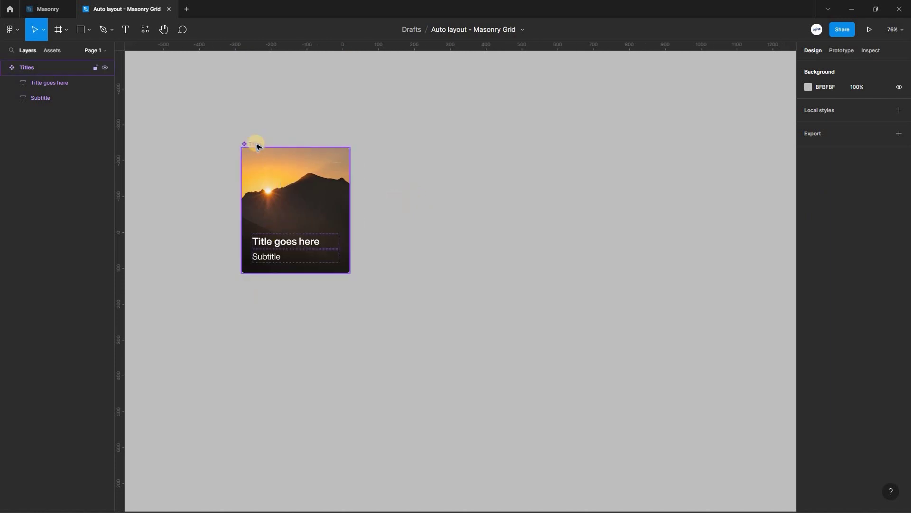
left_click(283, 144)
left_click_drag(425, 152, 442, 143)
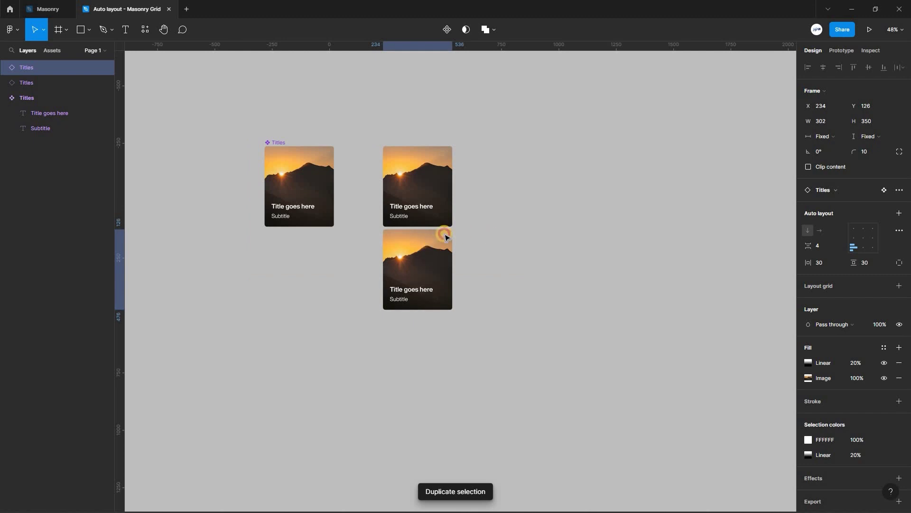
scroll(428, 169, "down", 2)
left_click(427, 169)
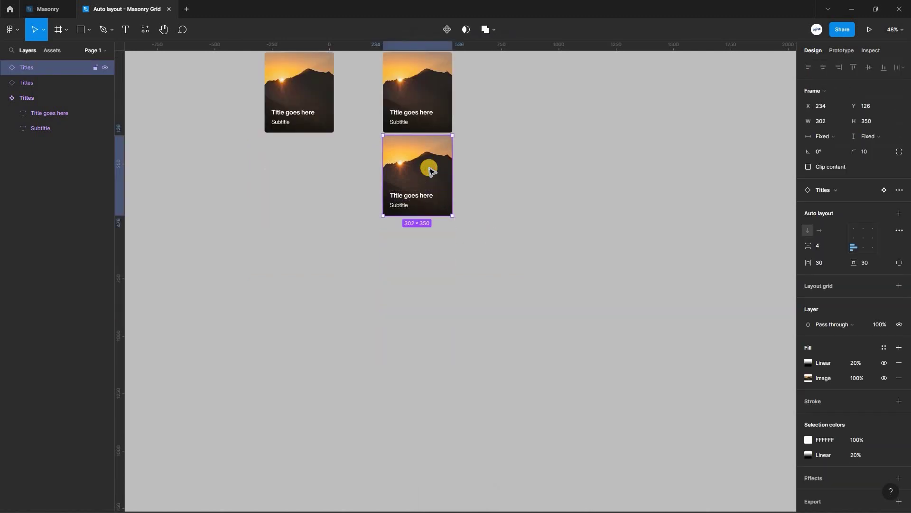
key("ctrl+d")
left_click_drag(432, 257, 434, 254)
key("ctrl+d")
Align the five stacked card instances on their horizontal centers and deselect them.
left_click_drag(494, 48, 375, 506)
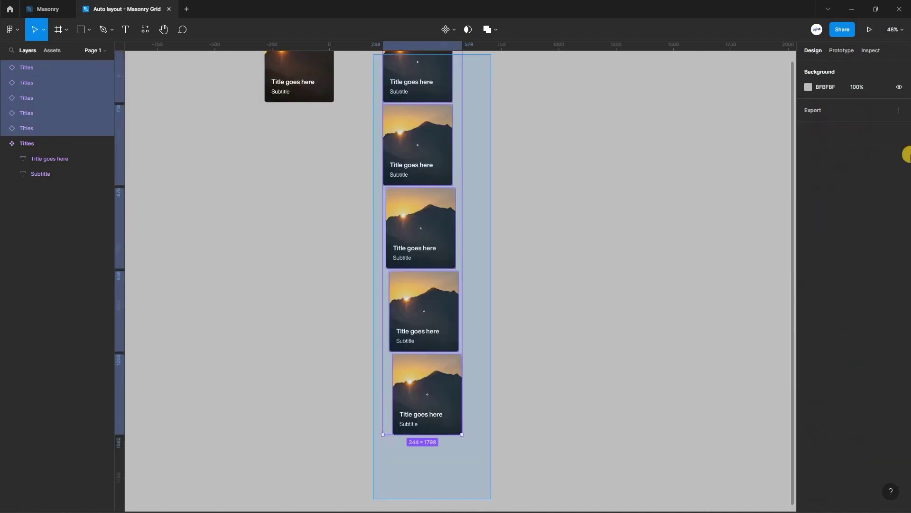
left_click(823, 67)
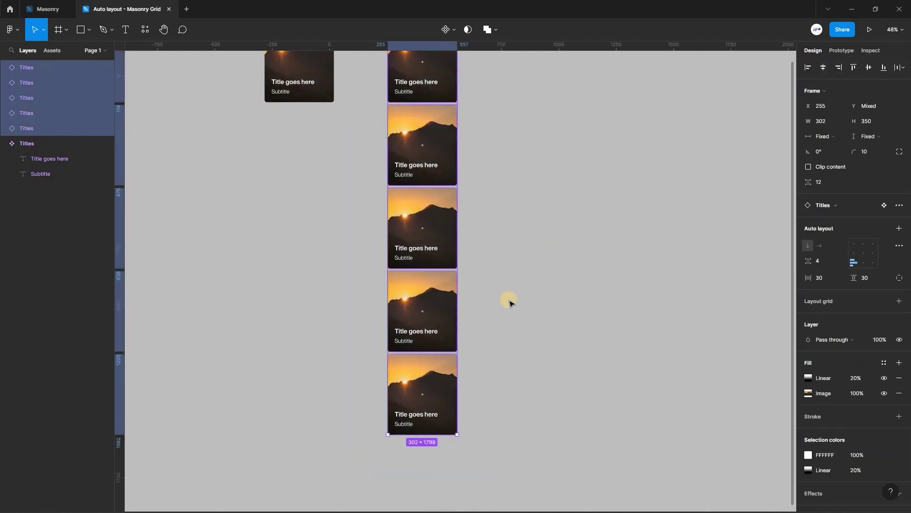
left_click(558, 230)
Wrap the five stacked card instances in an auto layout frame and rename it Column 1.
scroll(412, 493, "down", 1)
left_click_drag(372, 79, 503, 483)
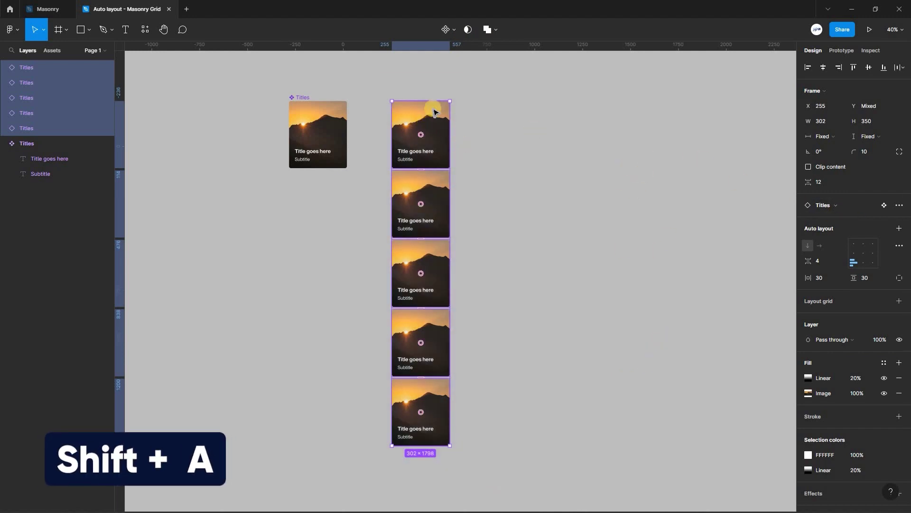
key("shift+a")
double_click(403, 98)
type("Colu")
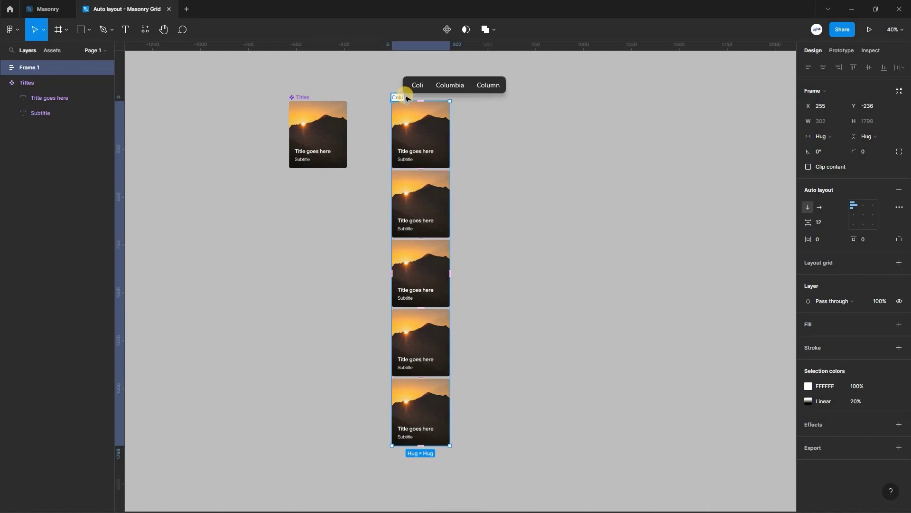
type("mn 1")
key("Return")
Duplicate Column 1 twice side by side to make Column 2 and Column 3.
scroll(407, 99, "down", 2)
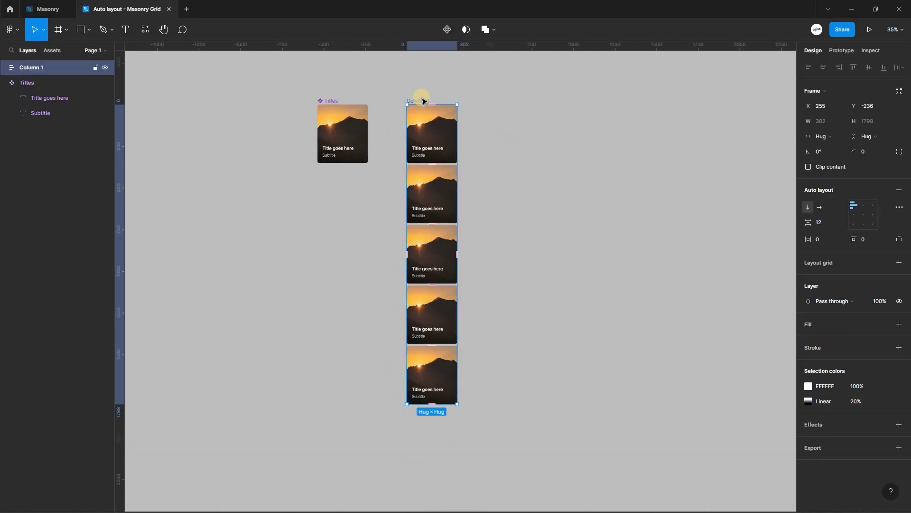
key("ctrl+d")
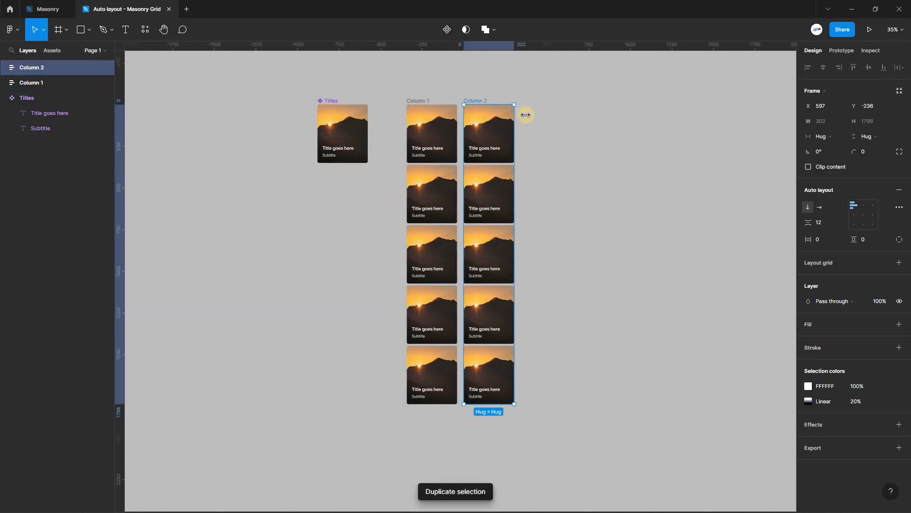
key("ctrl+d")
left_click(598, 155)
Wrap the three columns in a horizontal auto layout frame named Masonry grid.
scroll(598, 155, "down", 1)
left_click_drag(361, 122, 640, 203)
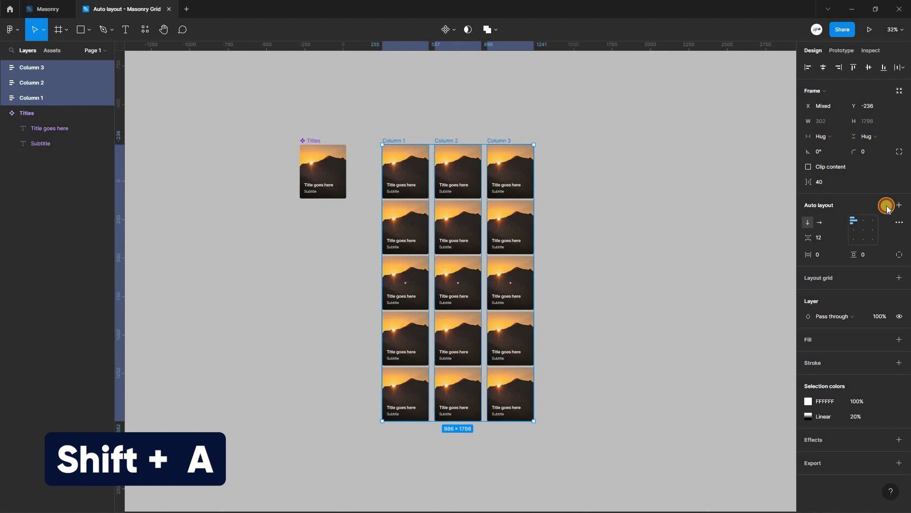
key("shift+a")
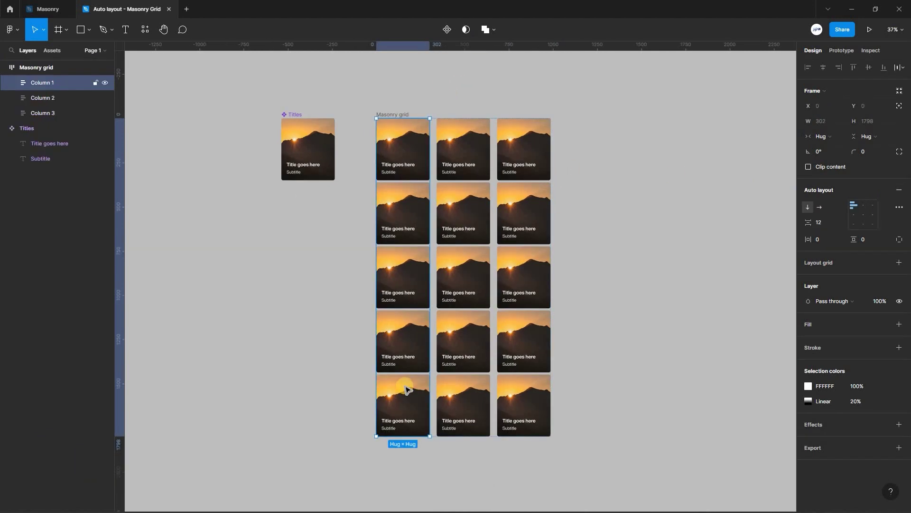
Delete the three lowest cards in Column 1, keeping the first two.
double_click(405, 389)
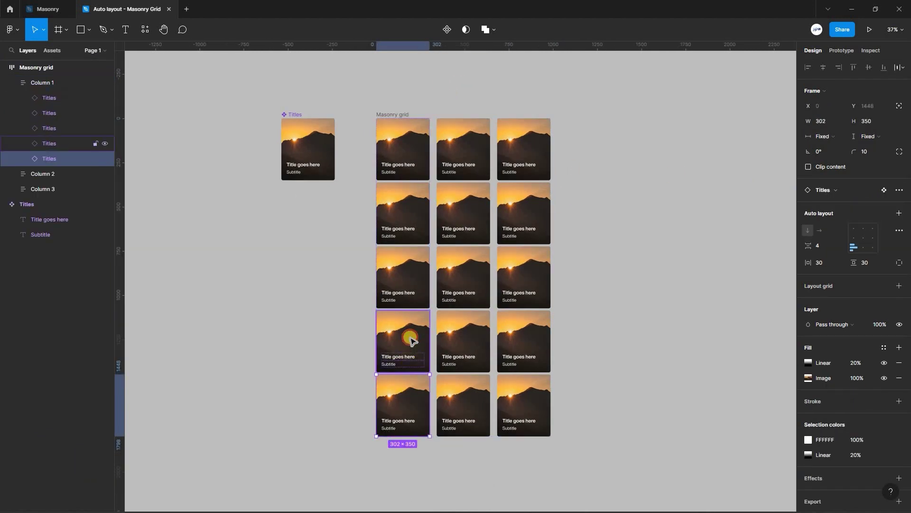
left_click(410, 314, "shift")
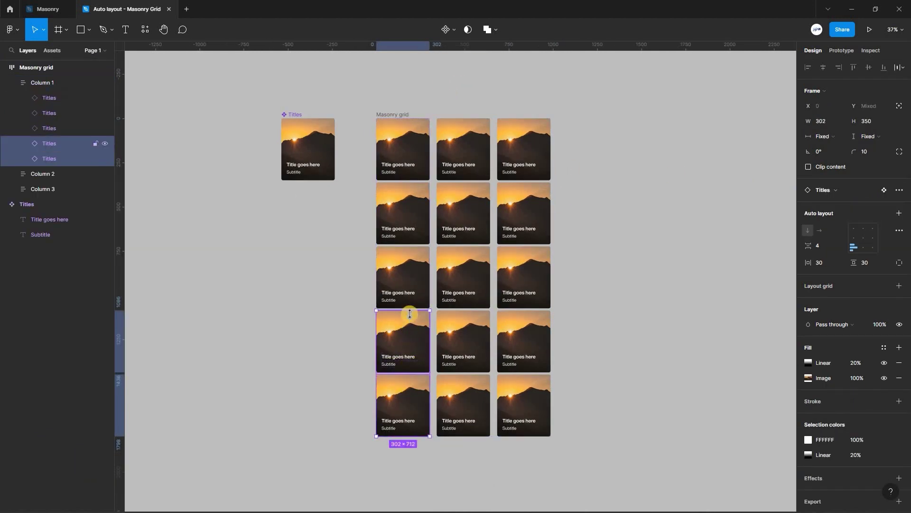
left_click(424, 285, "shift")
key("Delete")
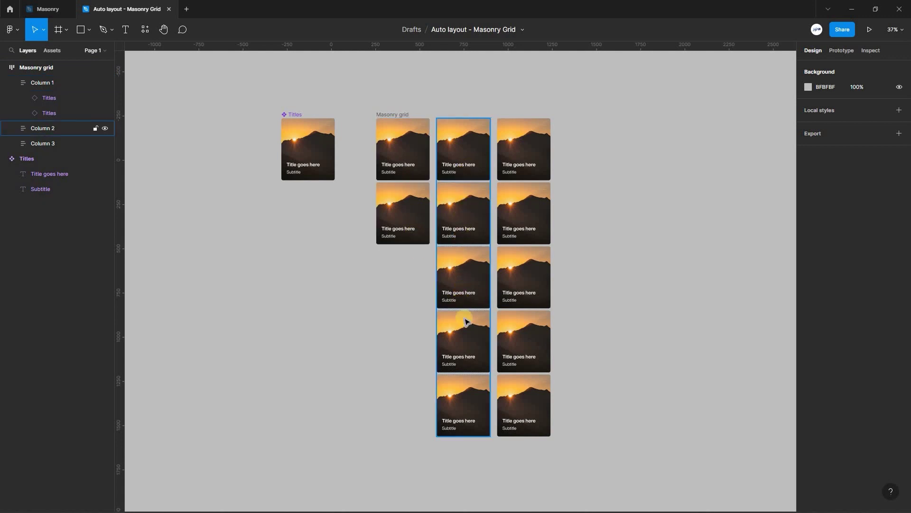
Delete the two lowest cards in Column 2, keeping the first three.
double_click(468, 356)
left_click(469, 398, "shift")
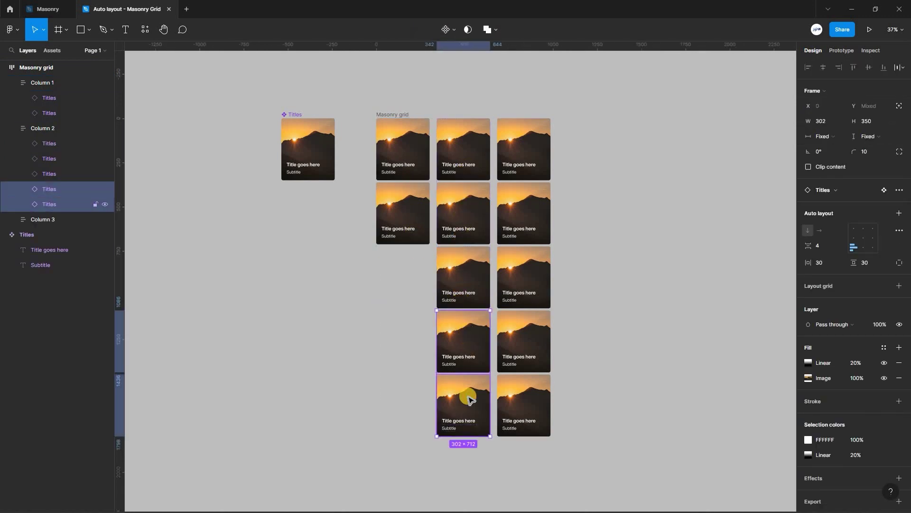
key("Delete")
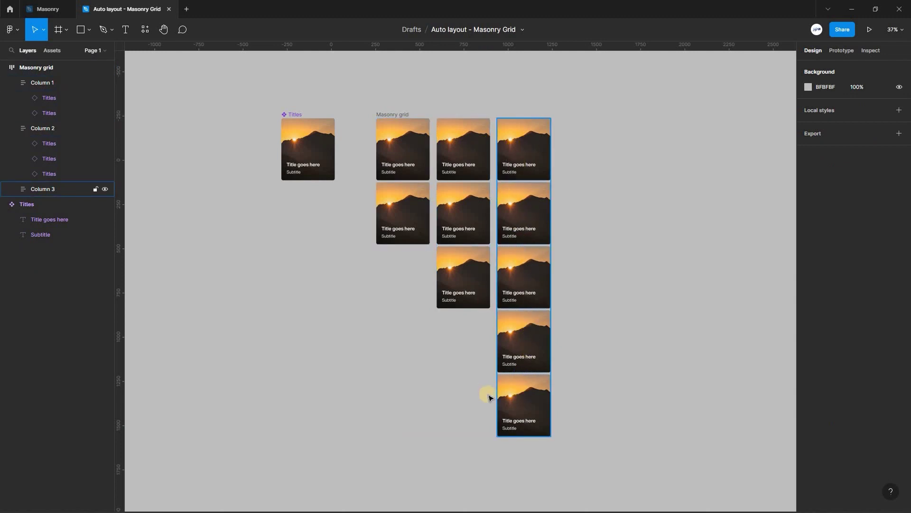
Stretch the second card in Column 1 downward until its lower edge is level with the third row of cards.
scroll(611, 222, "up", 1)
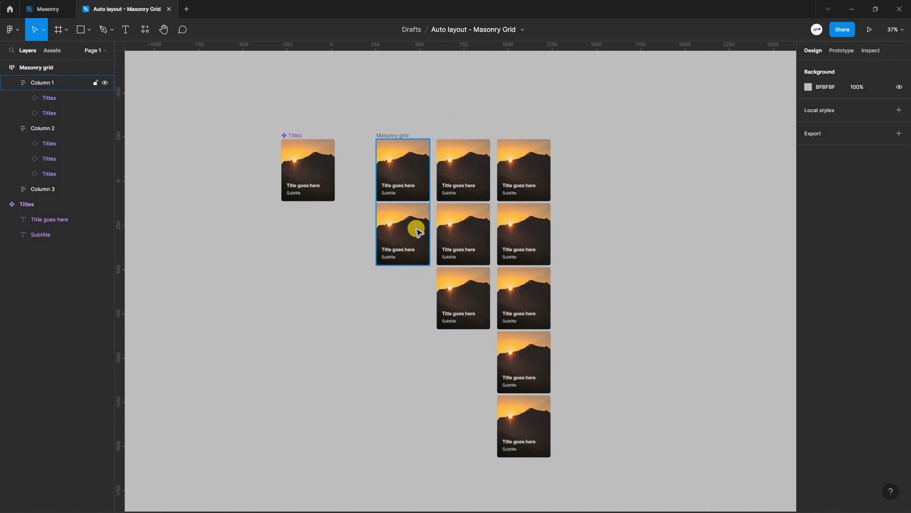
left_click(418, 232)
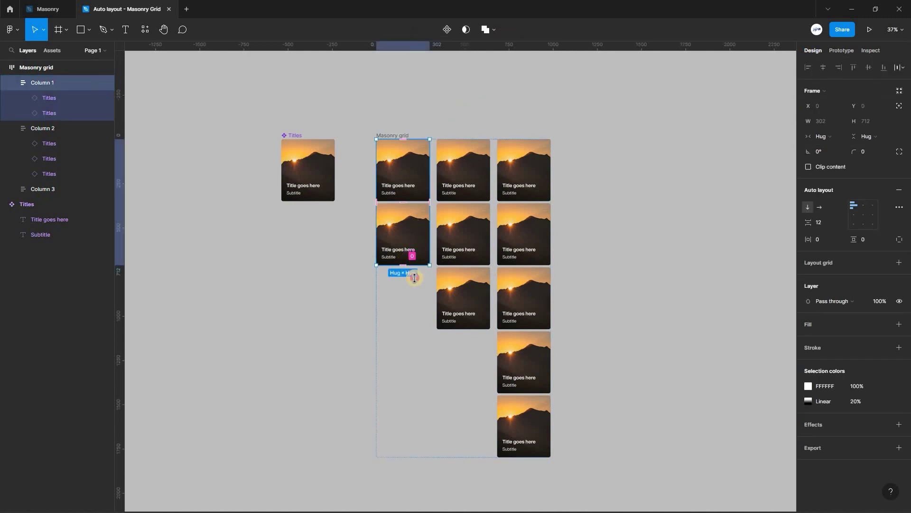
left_click_drag(414, 278, 414, 329)
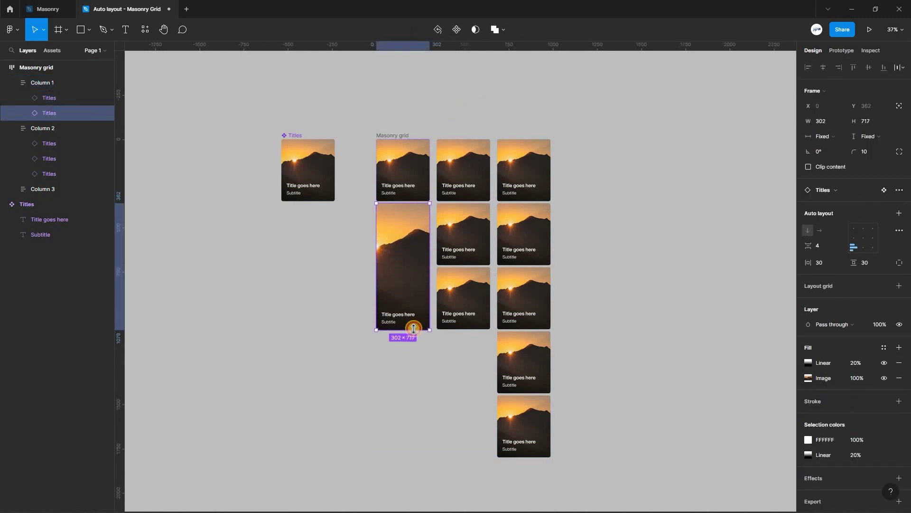
key("Escape")
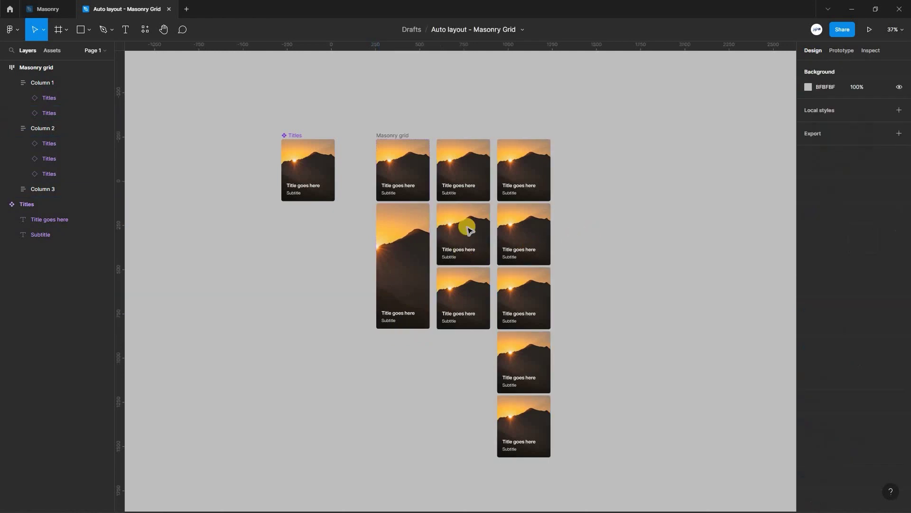
Stretch the third card in Column 2 downward until its lower edge is level with Column 3's fourth card.
left_click(472, 301)
left_click(472, 321)
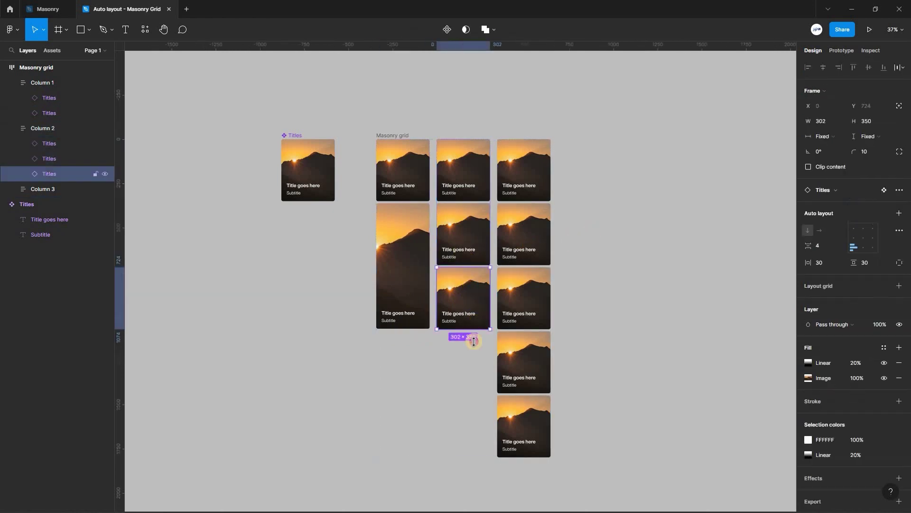
left_click_drag(473, 382, 479, 391)
Shorten the second card in Column 3 by about a third and its last card to about 250 high.
double_click(534, 214)
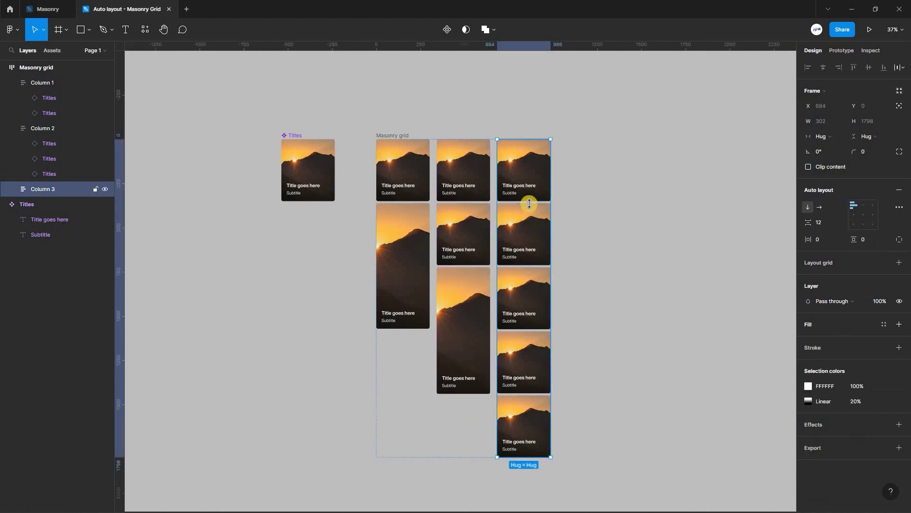
left_click_drag(528, 226, 529, 227)
left_click(528, 375)
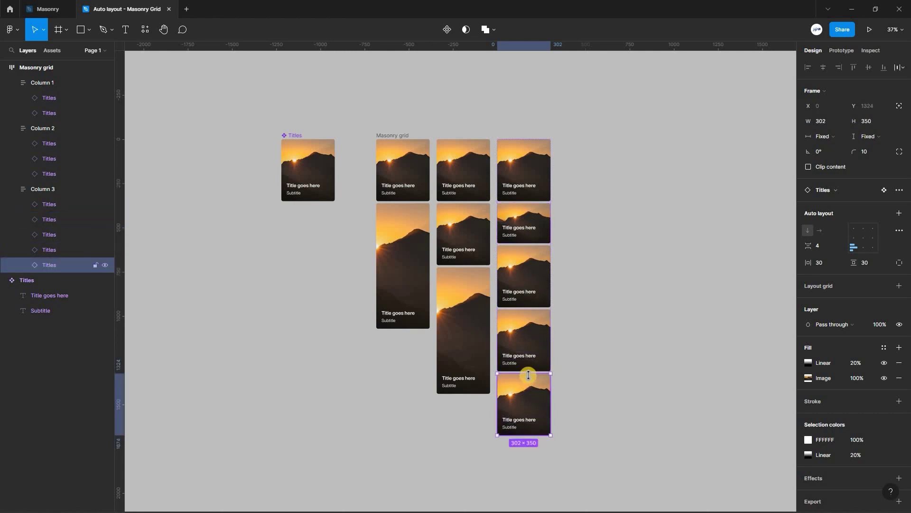
left_click_drag(529, 388, 528, 386)
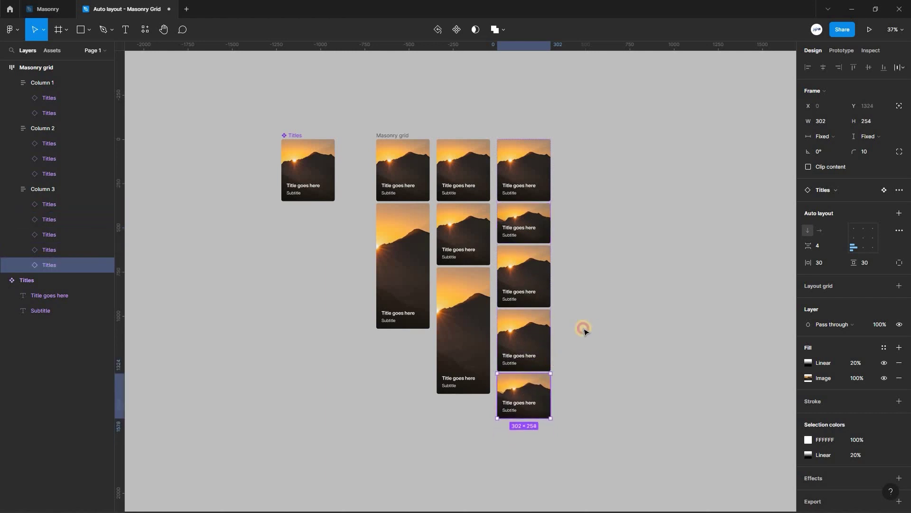
left_click(604, 250)
Give the Masonry grid frame a white FFFFFF fill and set the spacing between its columns to 25.
left_click(385, 135)
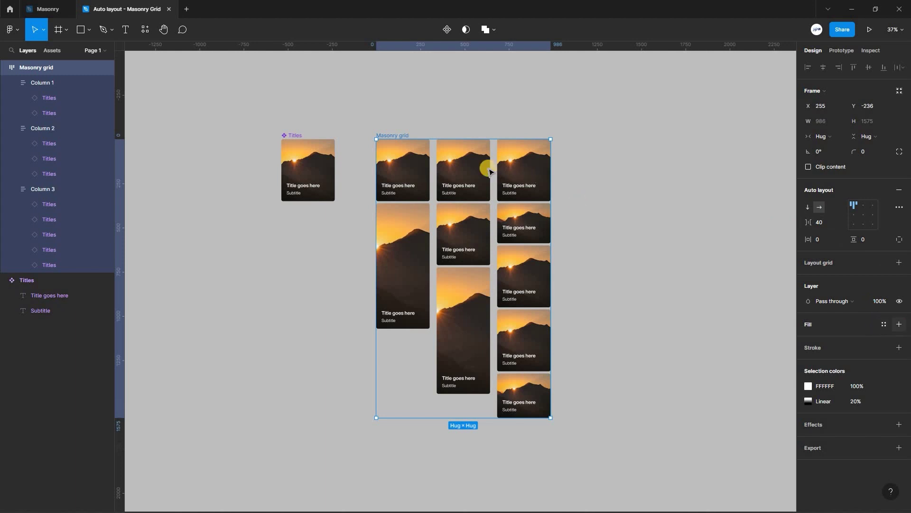
key("ctrl+alt+v")
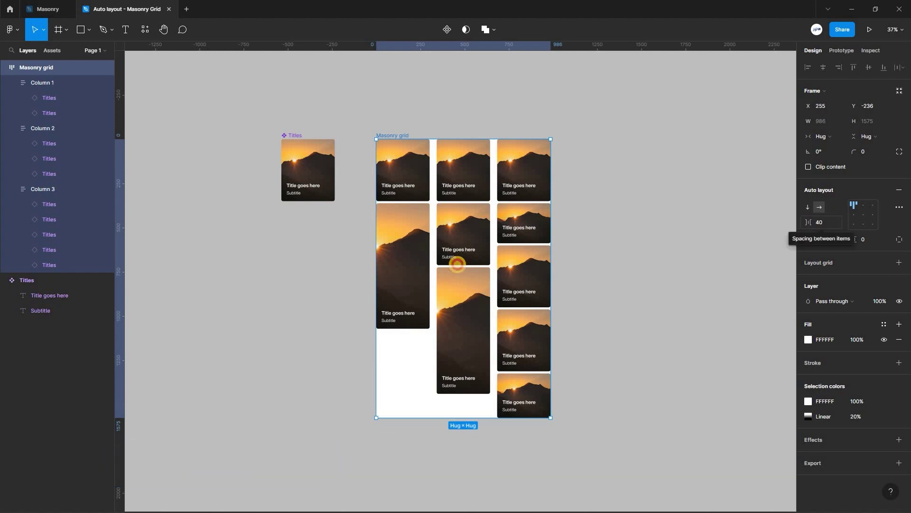
left_click_drag(808, 223, 800, 222)
left_click(825, 221)
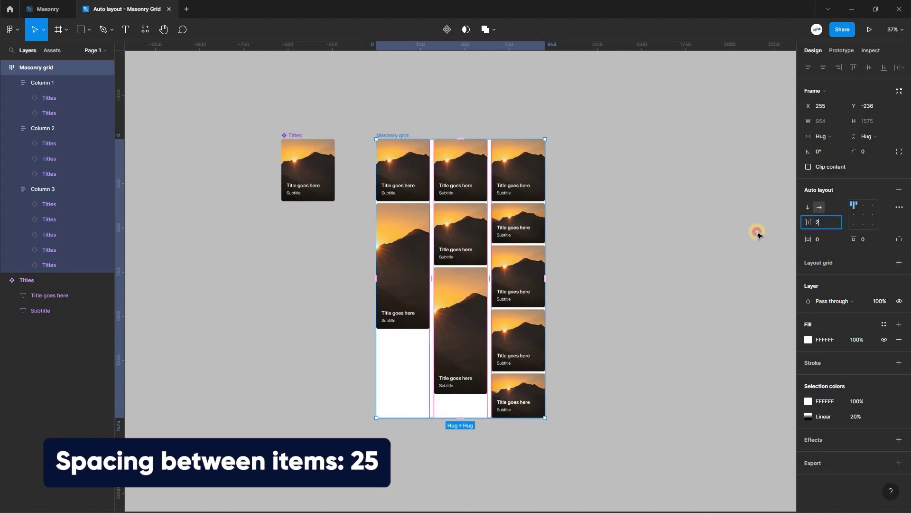
key("Escape")
Set the vertical spacing between cards to 25 in Column 1, Column 3 and Column 2.
left_click(411, 164)
left_click(825, 222)
type("25")
left_click(518, 223)
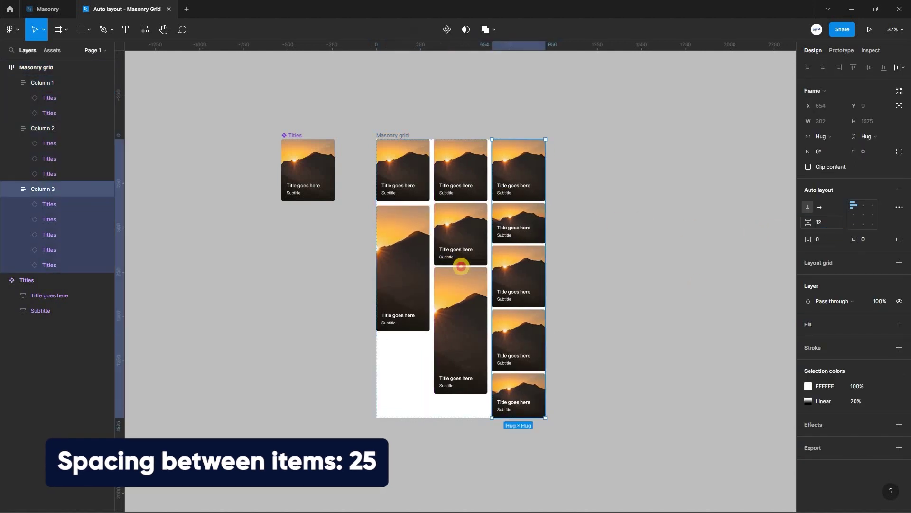
left_click(825, 222)
type("25")
key("Escape")
left_click(460, 182)
left_click(825, 222)
type("25")
left_click(581, 261)
Set the Masonry grid's horizontal and vertical padding to 40 and enlarge the frame to about 1600 × 1900.
scroll(574, 162, "down", 1)
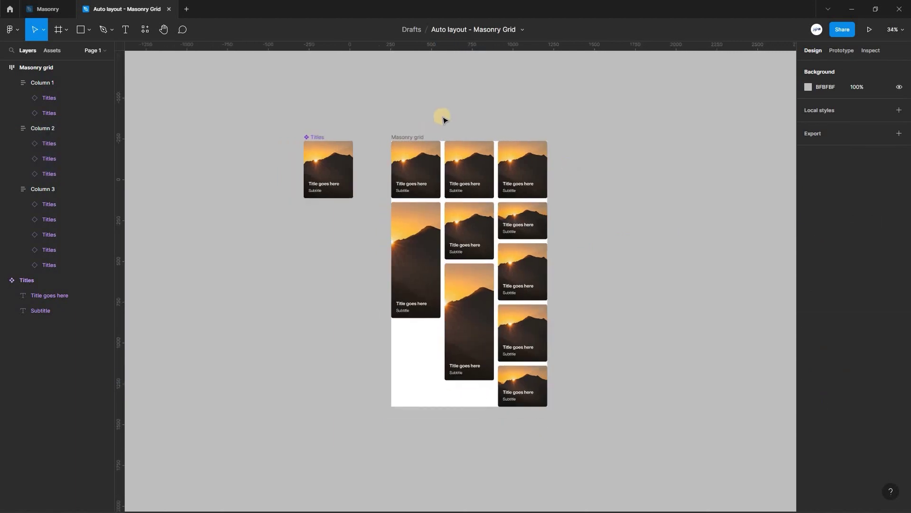
left_click(415, 137)
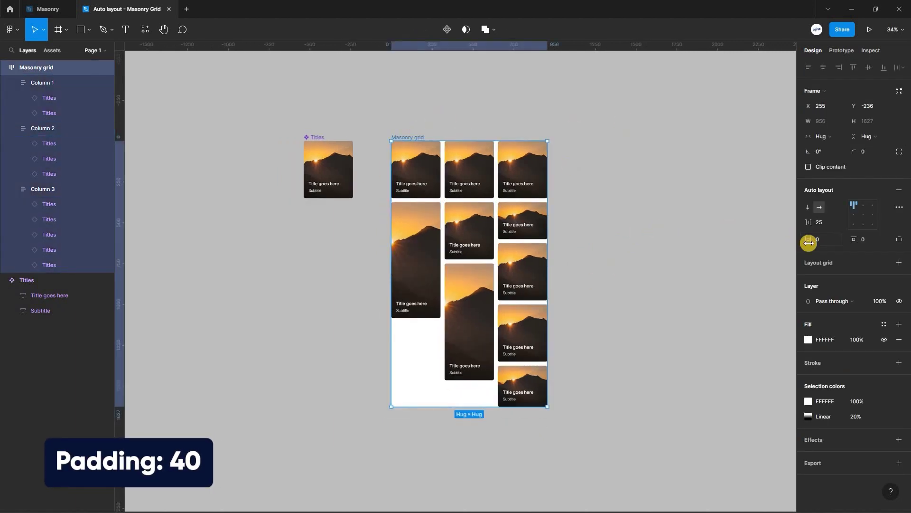
left_click_drag(808, 243, 817, 238)
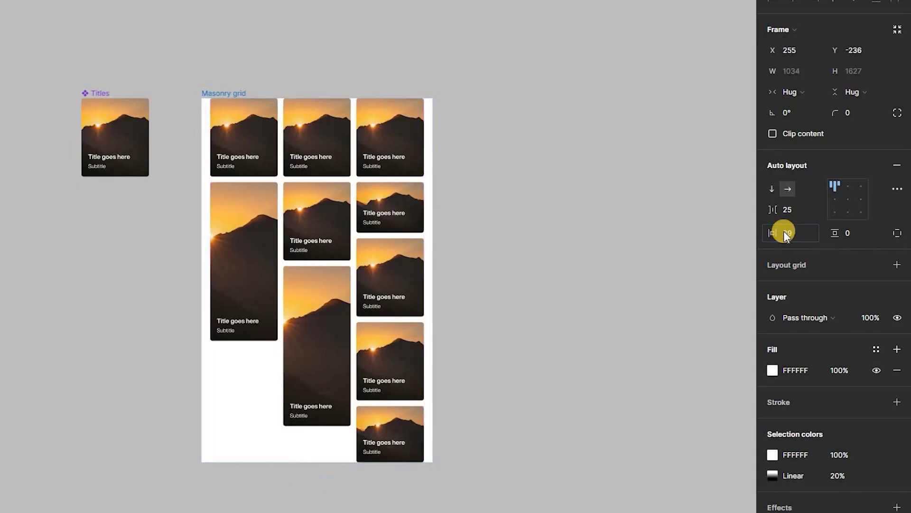
left_click(785, 231)
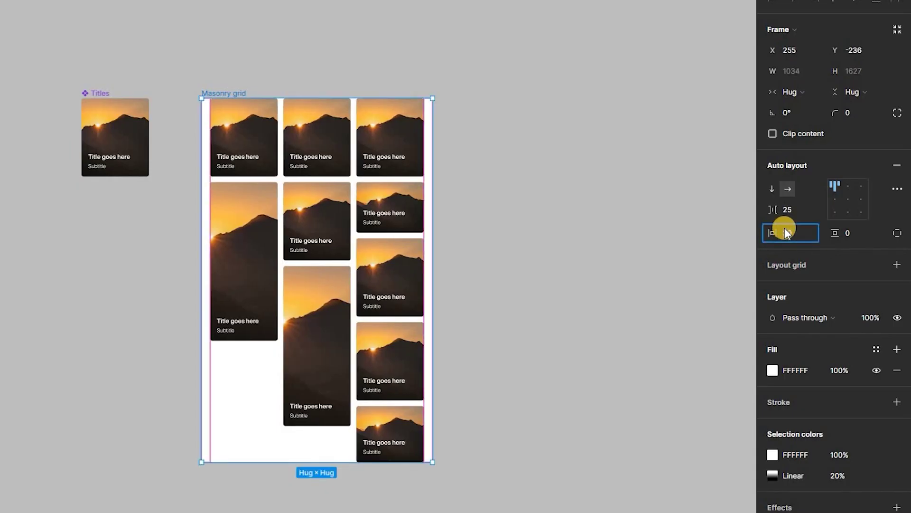
type("40")
left_click(855, 234)
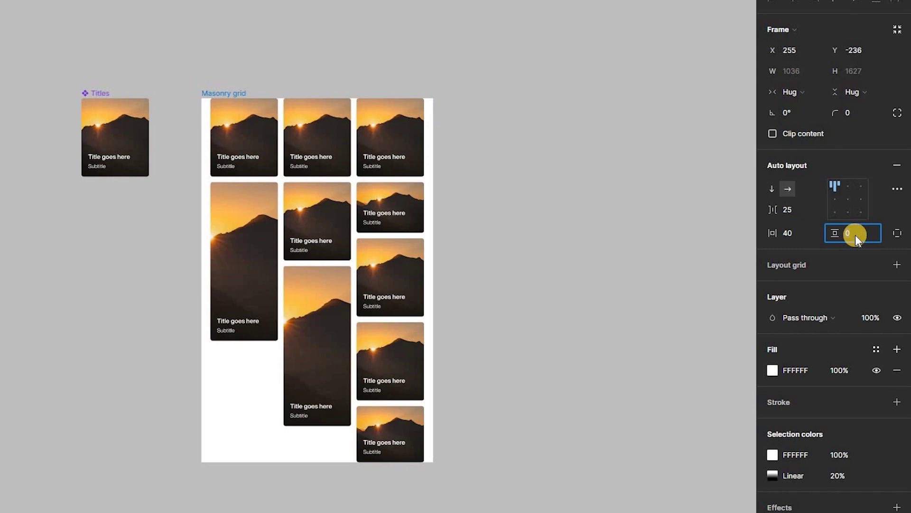
type("40")
key("Return")
left_click_drag(433, 462, 351, 443)
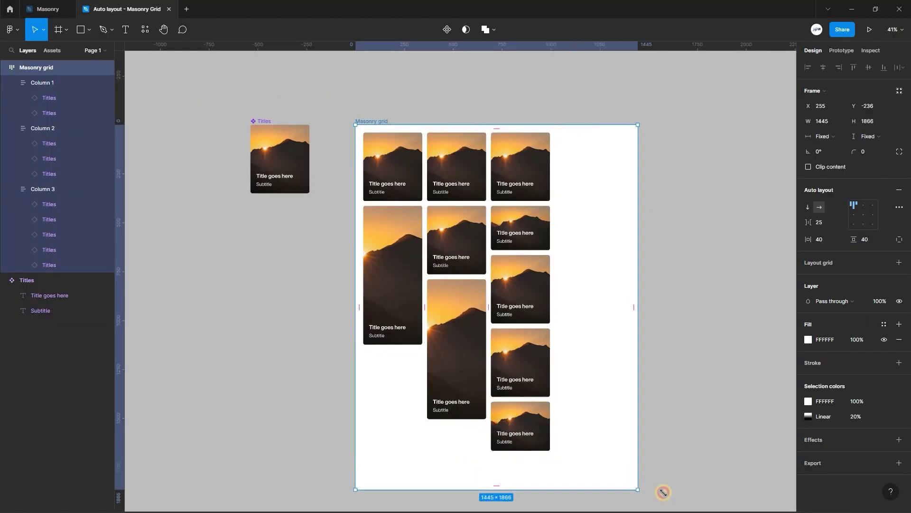
left_click_drag(670, 495, 666, 492)
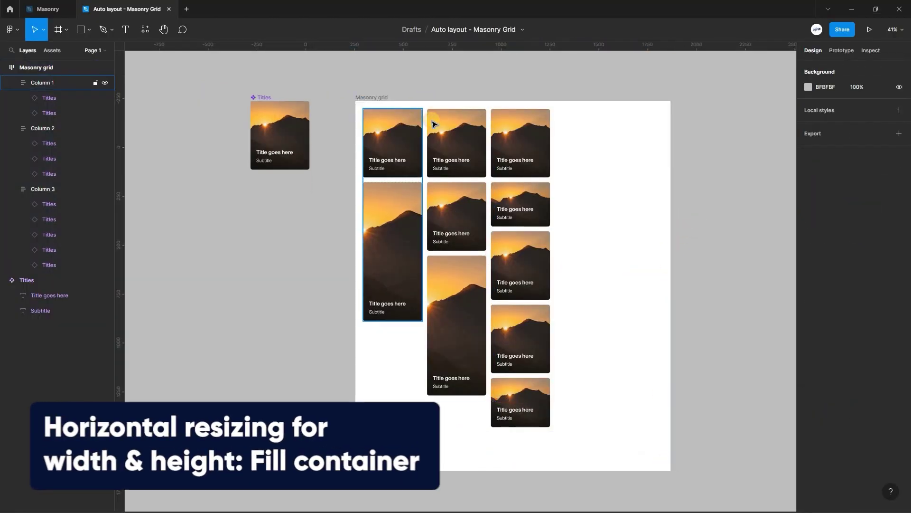
Set the width and height resizing of all three column frames to Fill container.
left_click(409, 123)
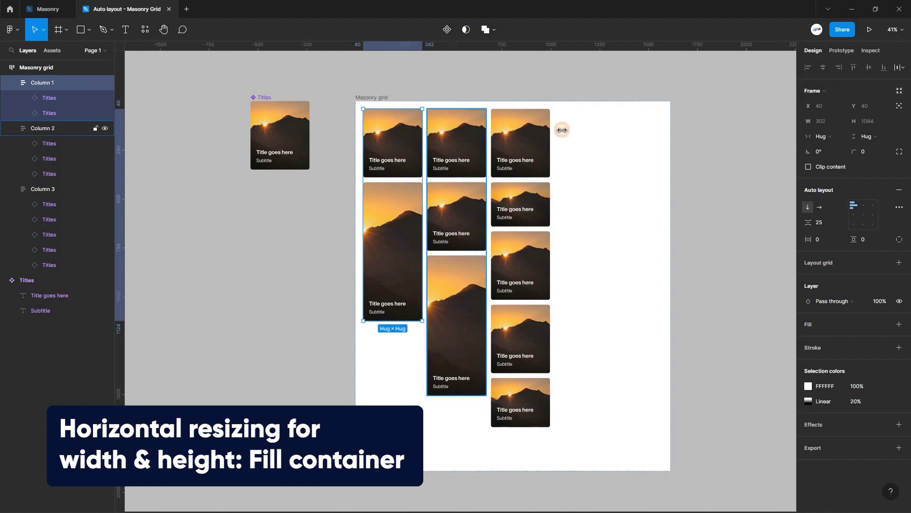
key("ctrl+a")
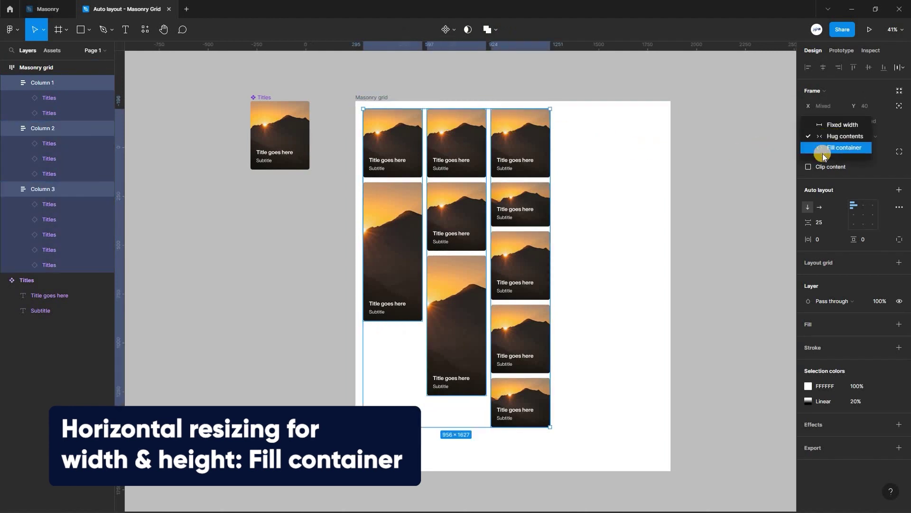
left_click(844, 147)
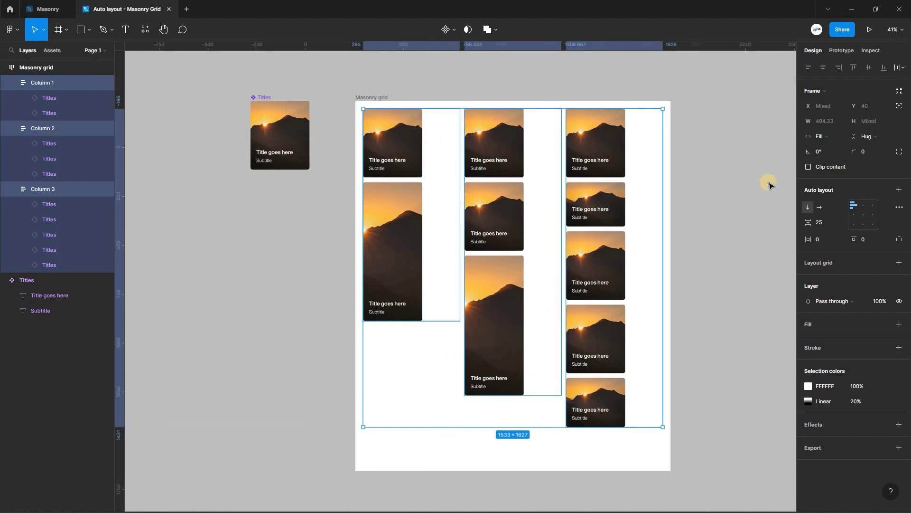
left_click(878, 137)
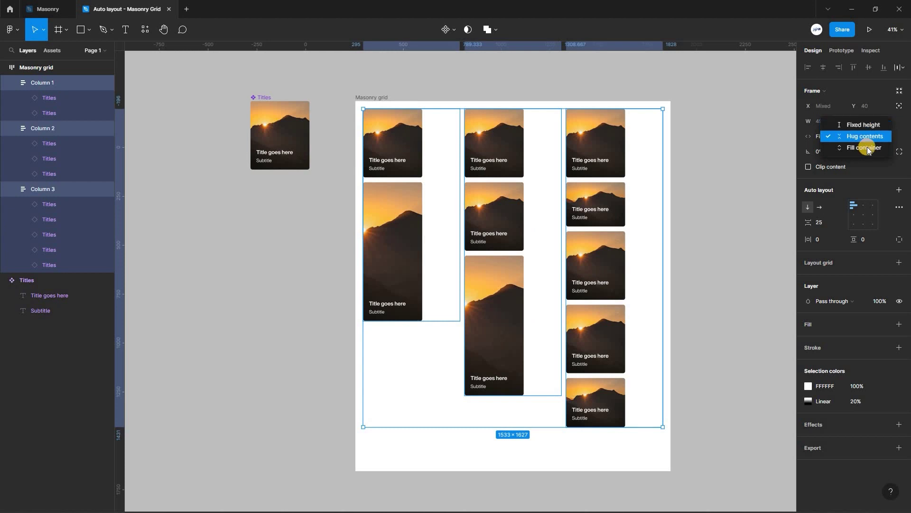
key("Return")
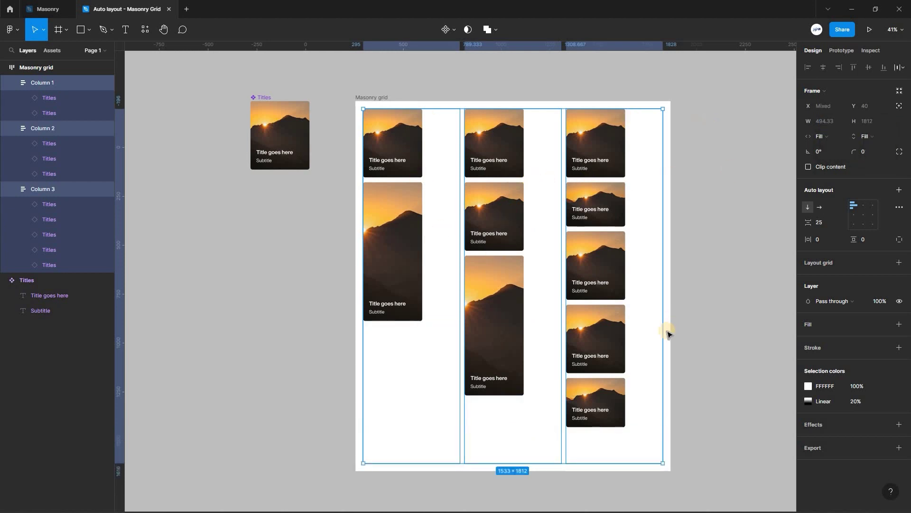
scroll(637, 225, "right", 1)
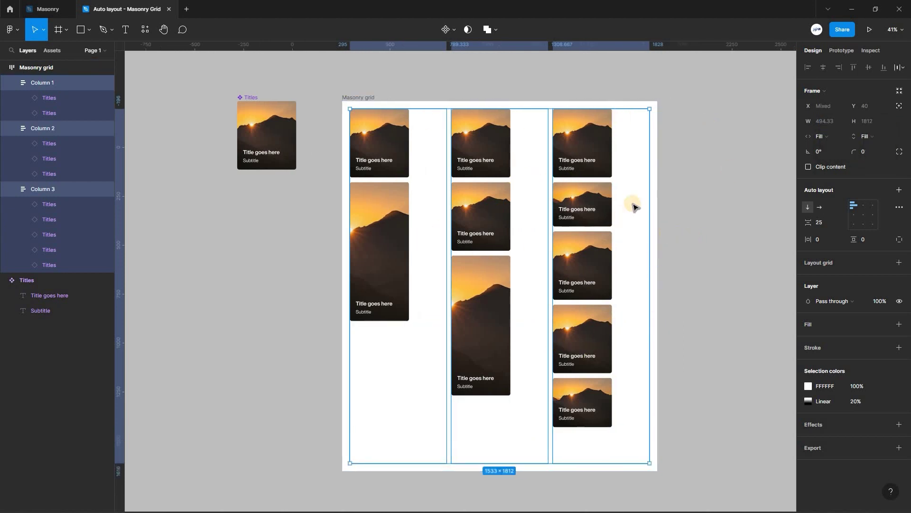
key("Escape")
scroll(616, 218, "down", 1)
scroll(599, 228, "right", 1)
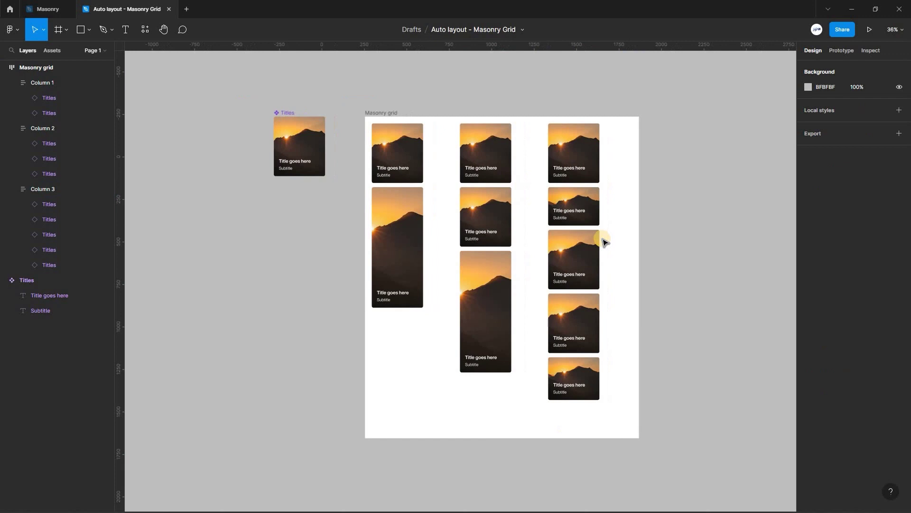
Set both cards in Column 1 to Fill container for width and height.
left_click(406, 153)
double_click(405, 157)
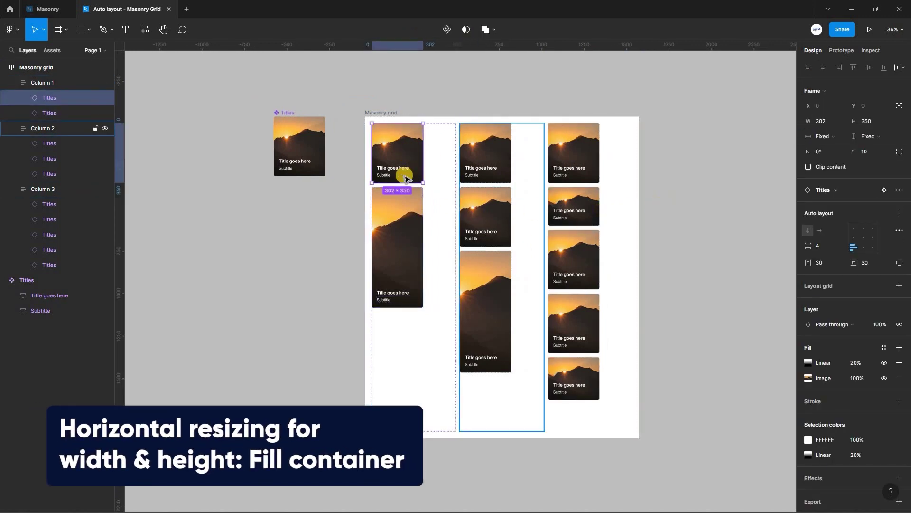
left_click(404, 214, "shift")
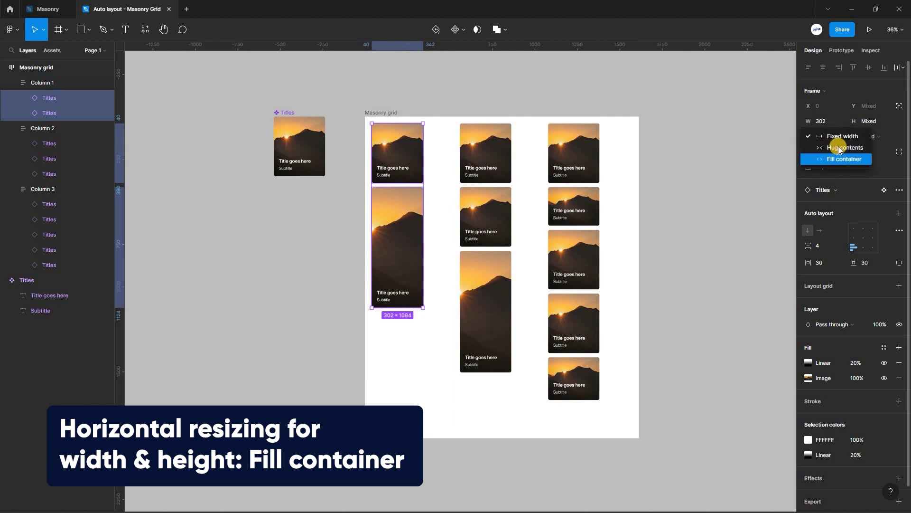
left_click(842, 159)
left_click(876, 136)
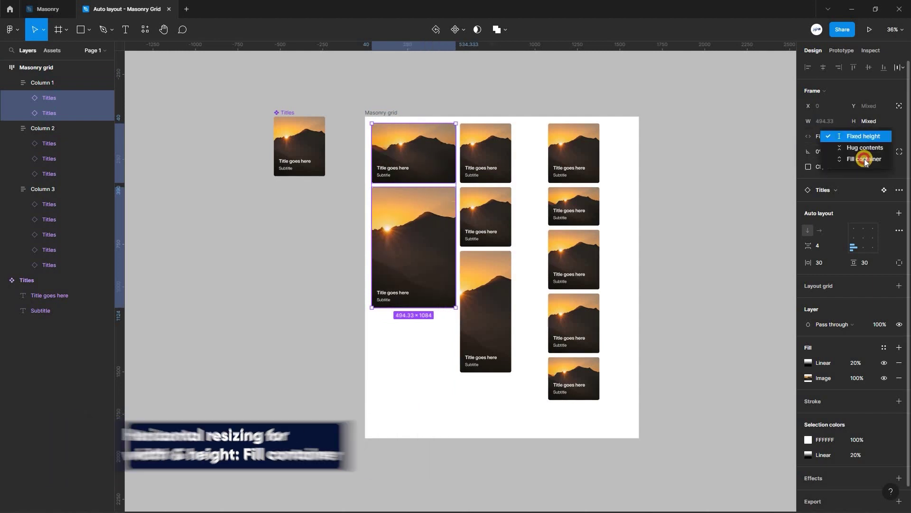
left_click(864, 159)
left_click(456, 139)
Set the three cards in Column 2 to Fill container for width and height.
double_click(485, 159)
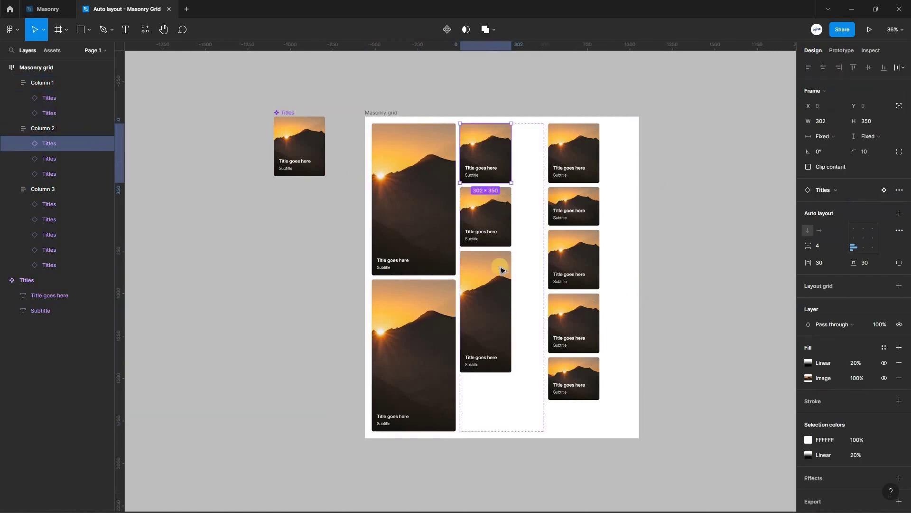
key("ctrl+a")
left_click(825, 136)
left_click(849, 159)
left_click(868, 136)
left_click(869, 158)
left_click(658, 177)
Set the five cards in Column 3 to Fill container for width and height.
double_click(574, 154)
left_click(577, 206, "shift")
left_click(584, 259, "shift")
left_click(592, 321, "shift")
left_click(581, 378, "shift")
left_click(826, 136)
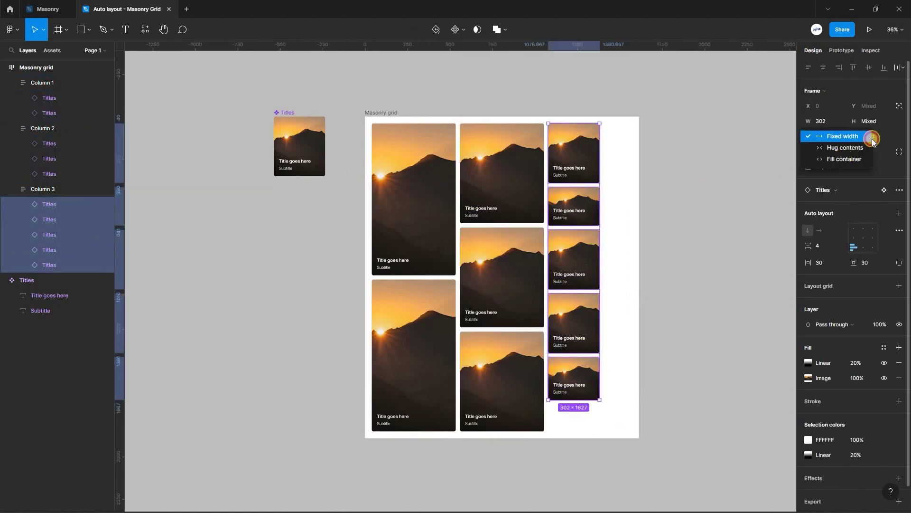
left_click(844, 159)
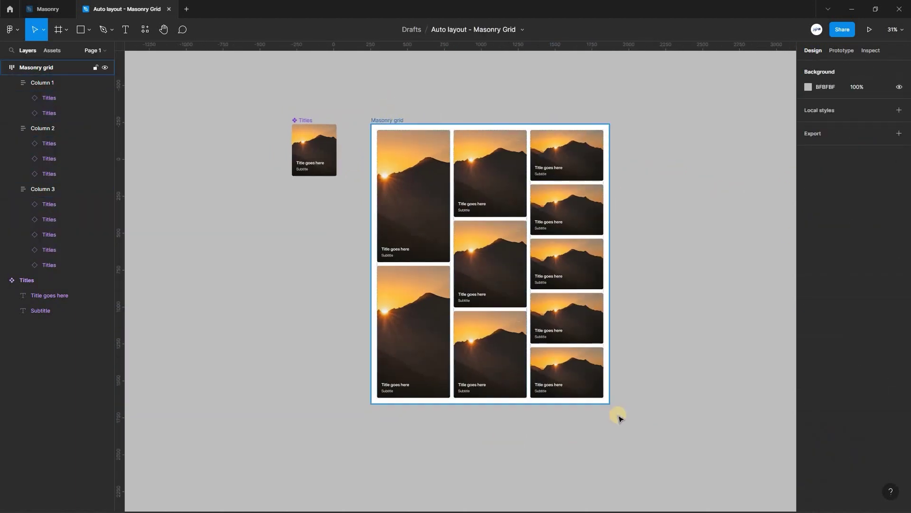
Enlarge the Masonry grid frame to about 1877 × 2040 and centre its auto layout alignment in both directions.
left_click(604, 401)
left_click_drag(514, 350, 647, 425)
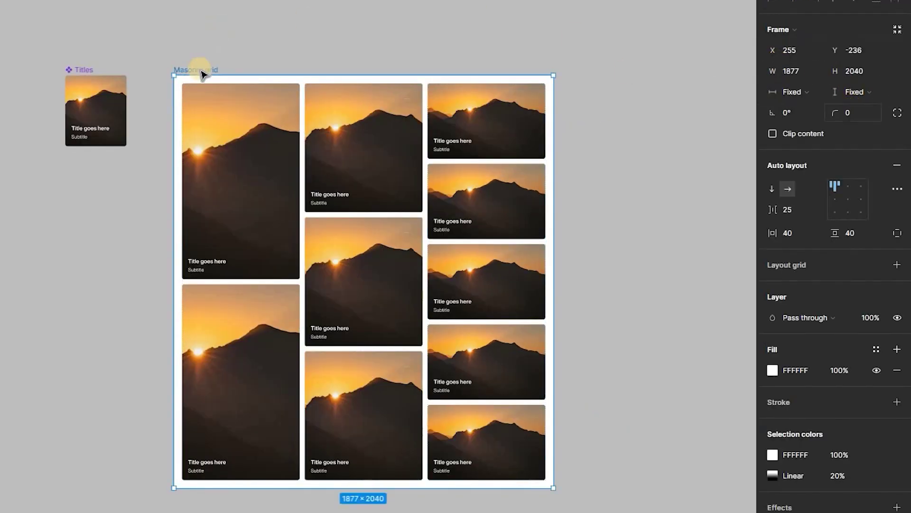
left_click(848, 198)
Test the grid's responsiveness by shrinking the frame to about 1570 × 1680 and enlarging it again to about 1630 × 1910.
left_click_drag(554, 487, 448, 418)
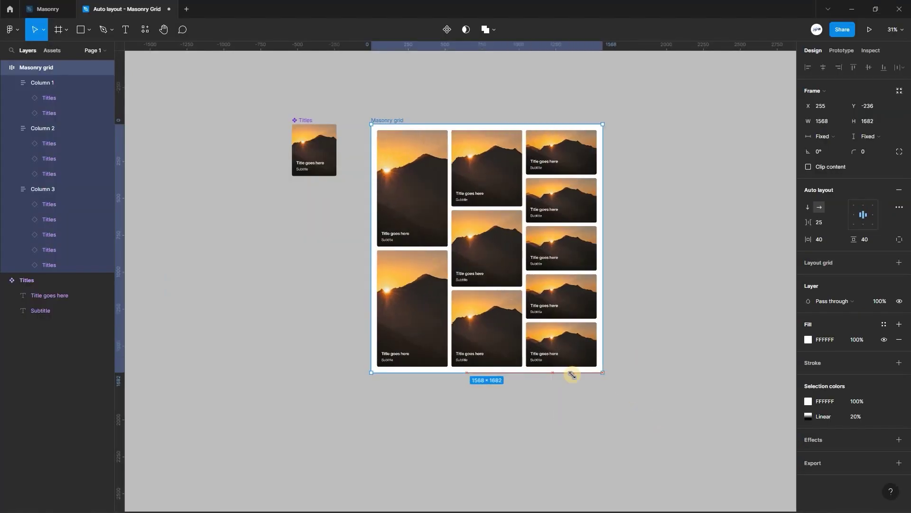
left_click_drag(572, 375, 613, 406)
key("Escape")
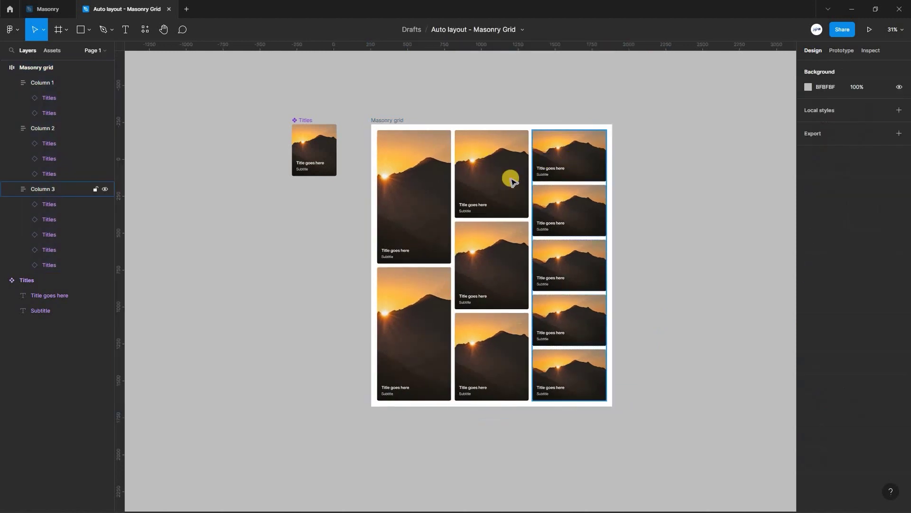
Fill all ten cards across the three columns with random images from the Unsplash plugin.
scroll(507, 181, "down", 1)
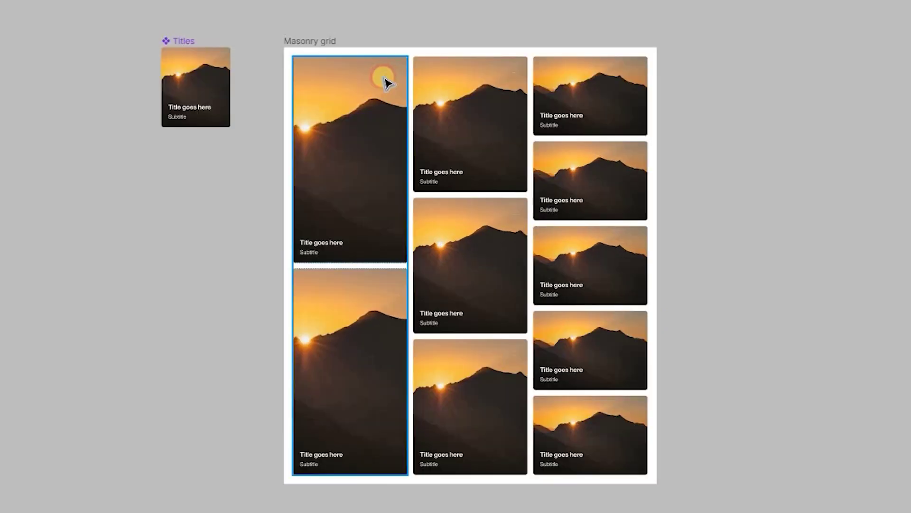
double_click(435, 145)
left_click(382, 280, "shift")
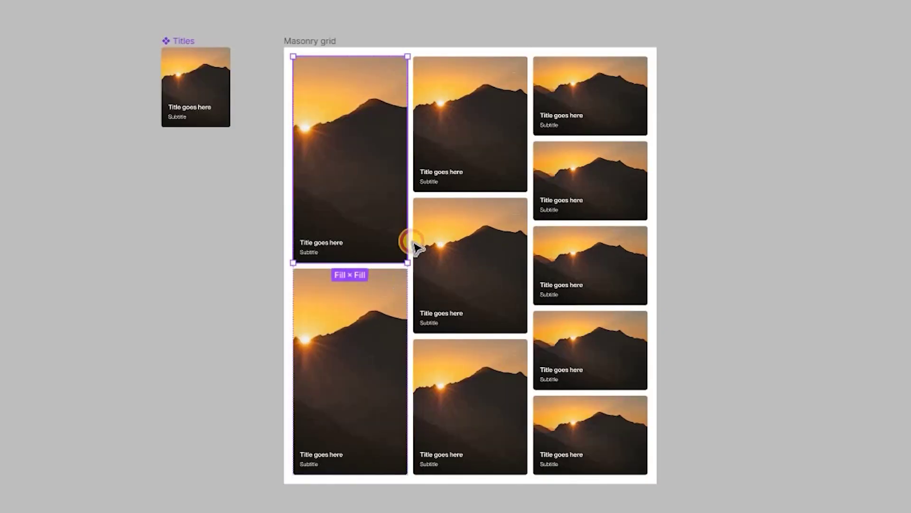
left_click(459, 119, "ctrl+shift")
left_click(473, 231, "shift")
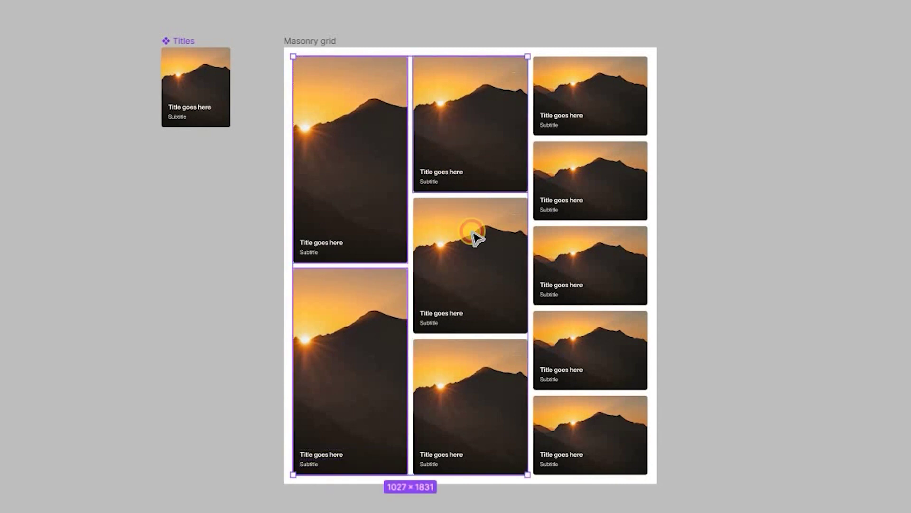
left_click(485, 376, "shift")
left_click(610, 102, "ctrl+shift")
left_click(612, 106, "shift")
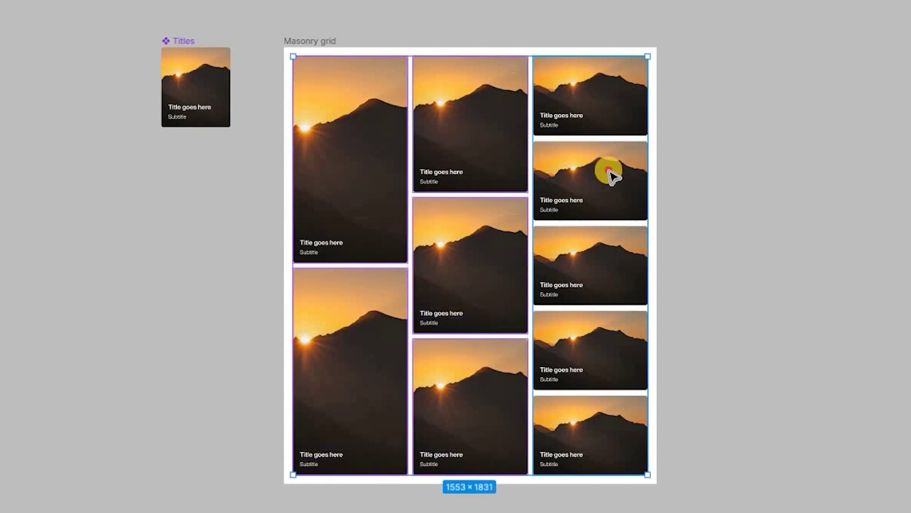
left_click(610, 175, "shift")
left_click(610, 265, "shift")
left_click(612, 382, "shift")
left_click(611, 413, "shift")
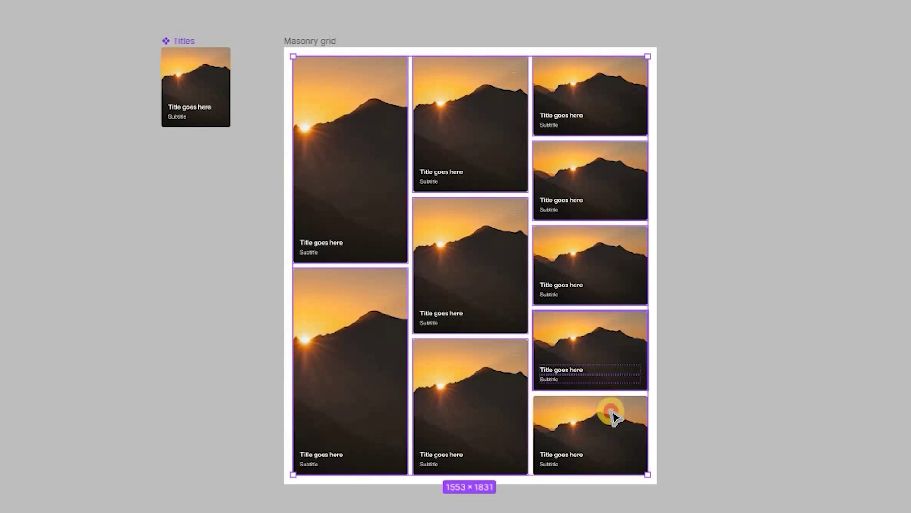
left_click(617, 95, "shift")
right_click(529, 73)
mouse_move(634, 440)
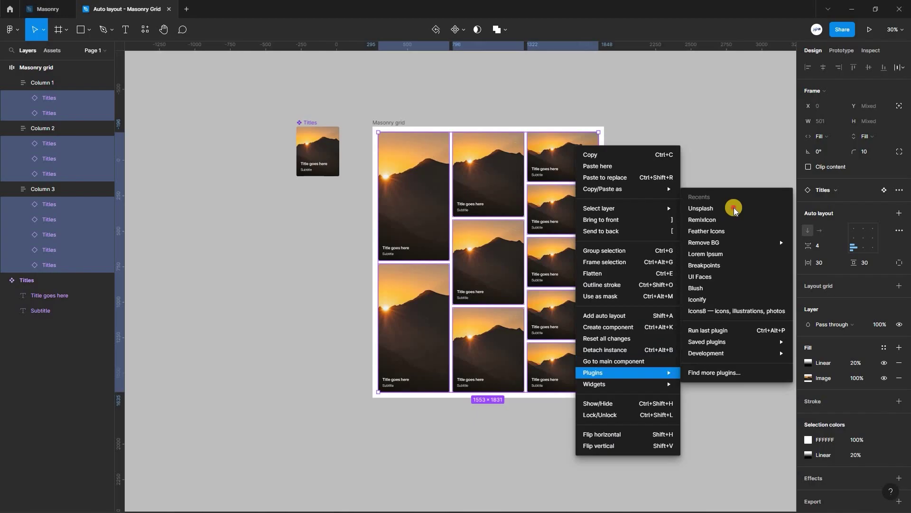
left_click(864, 175)
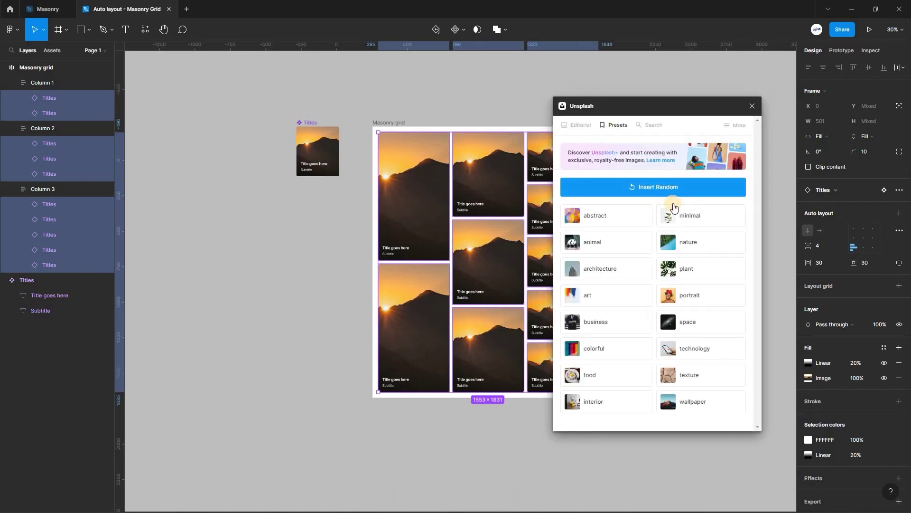
left_click(653, 193)
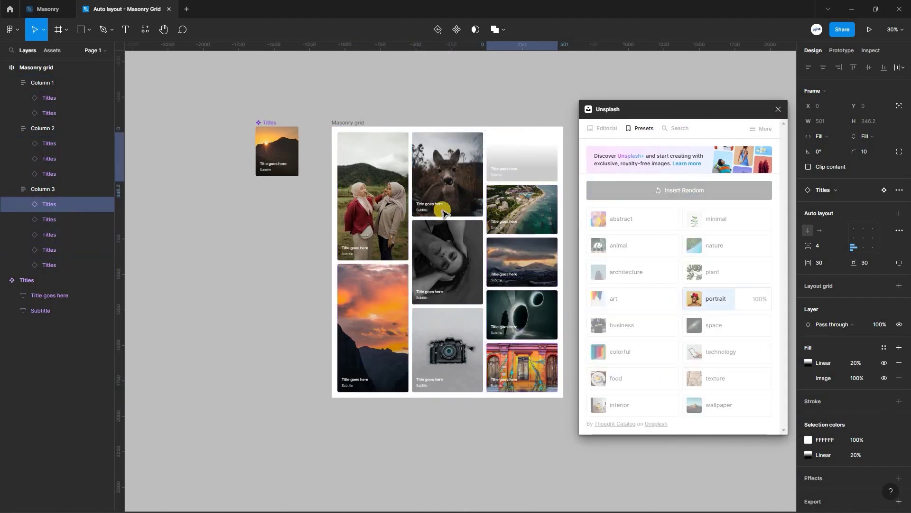
Replace the image in Column 1's first card with a colorful Unsplash preset and Column 3's fourth card with an animal preset.
left_click(642, 347)
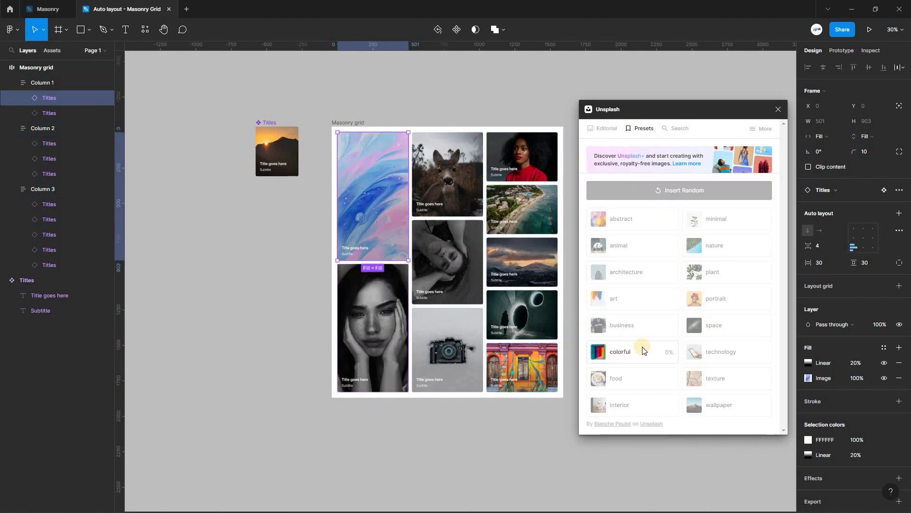
double_click(540, 309)
left_click(632, 245)
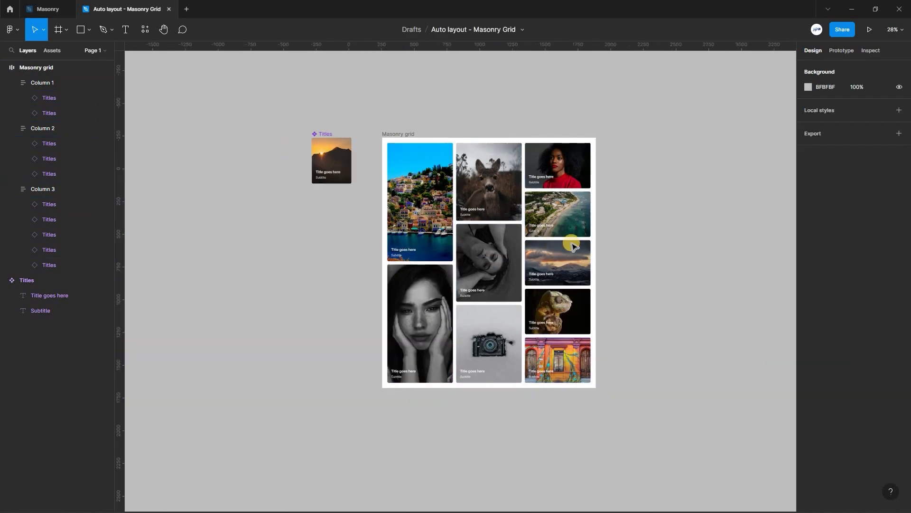
Set the Masonry grid frame's corner radius to 10 and enlarge the frame to about 1966 × 2063.
scroll(572, 244, "right", 1)
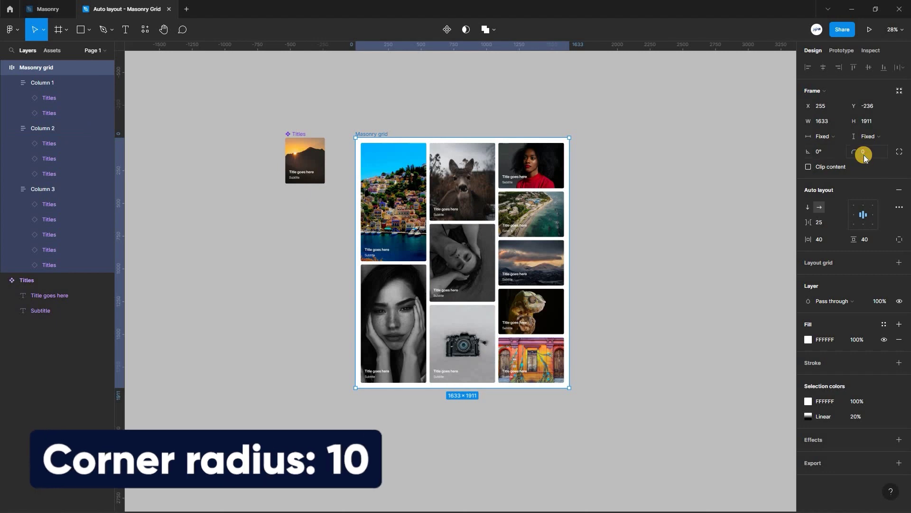
left_click(864, 153)
key("Return")
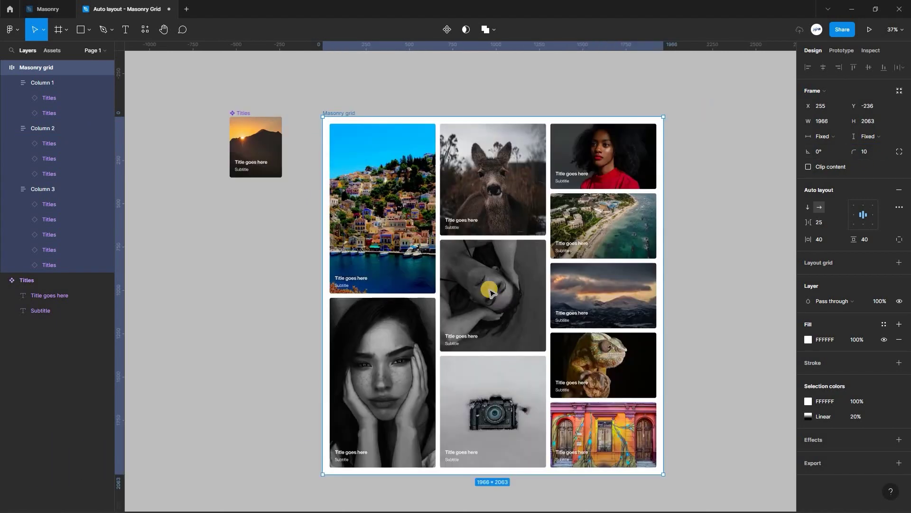
scroll(485, 280, "down", 2)
scroll(517, 321, "up", 1)
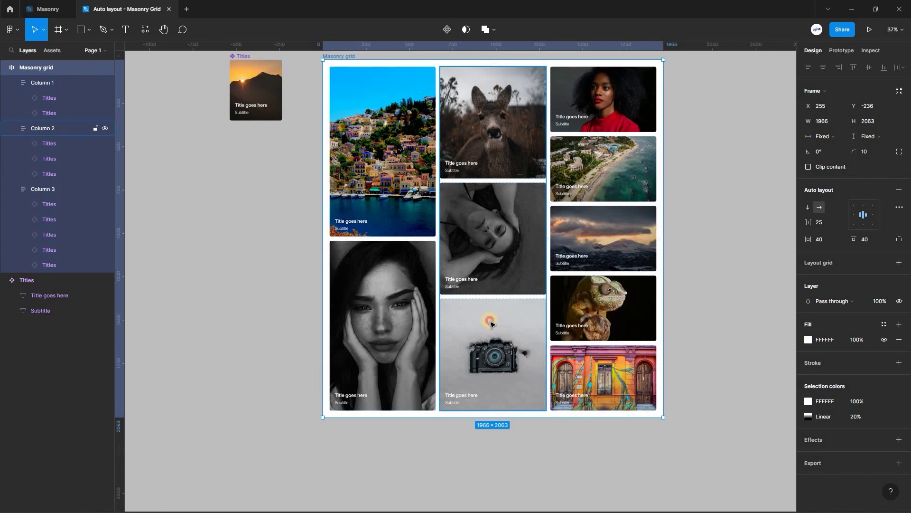
Reorder the cards, moving the camera photo to the middle of Column 2 and the woman in red to third place in Column 3.
left_click_drag(492, 324, 495, 218)
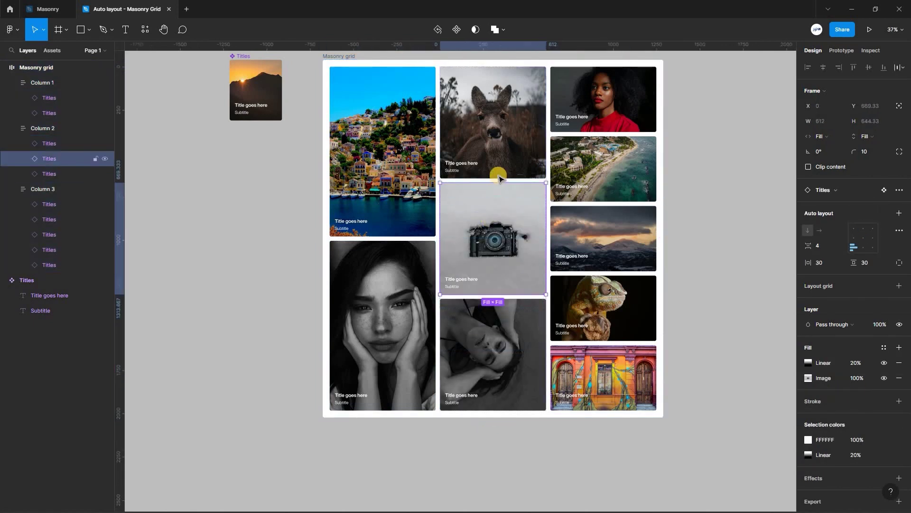
double_click(618, 101)
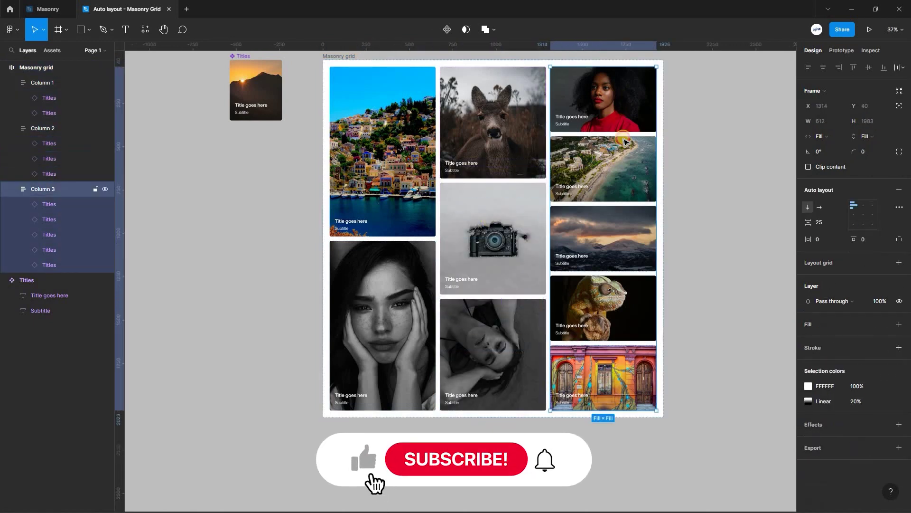
left_click_drag(619, 222, 595, 304)
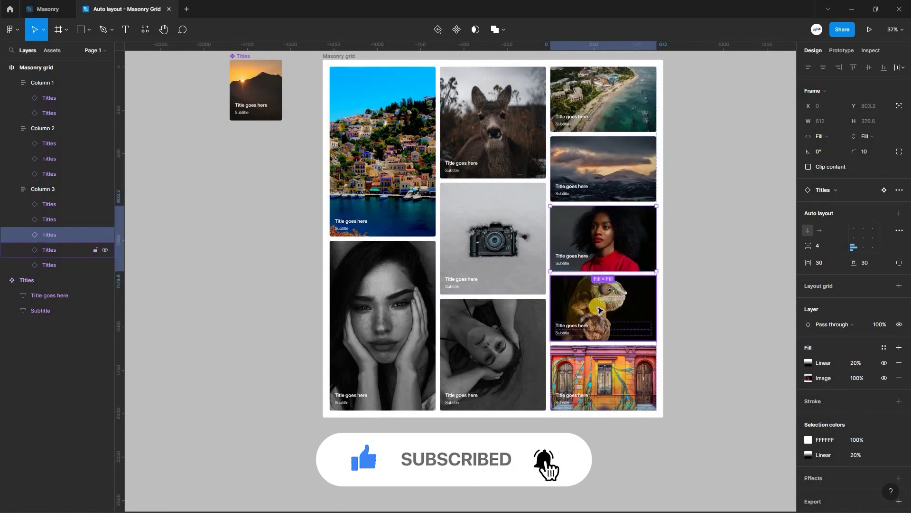
Move the chameleon card through Column 1 and Column 2, and place it second in Column 3.
left_click(616, 308)
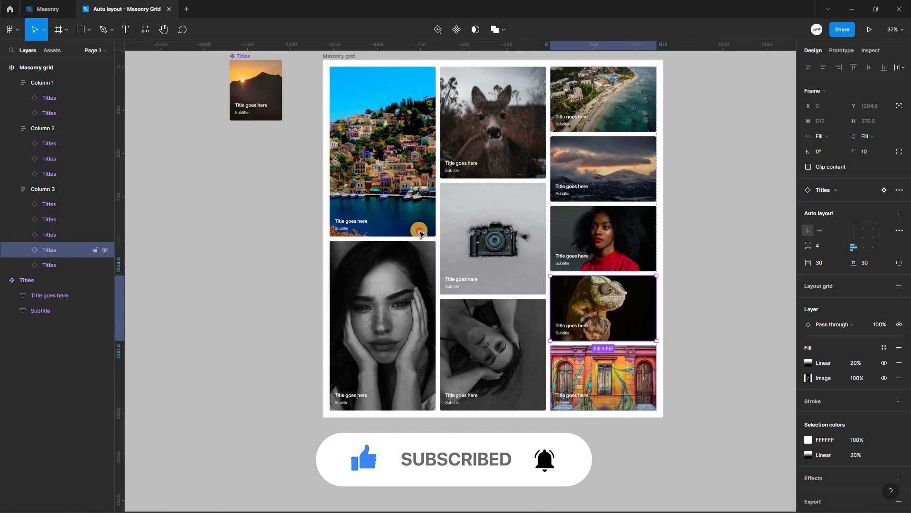
left_click_drag(420, 233, 407, 247)
scroll(629, 294, "up", 1)
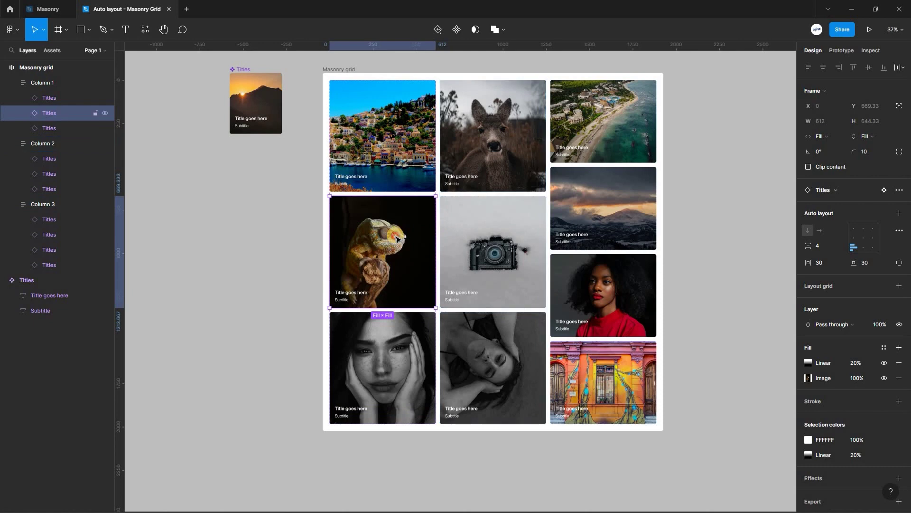
left_click_drag(490, 219, 514, 211)
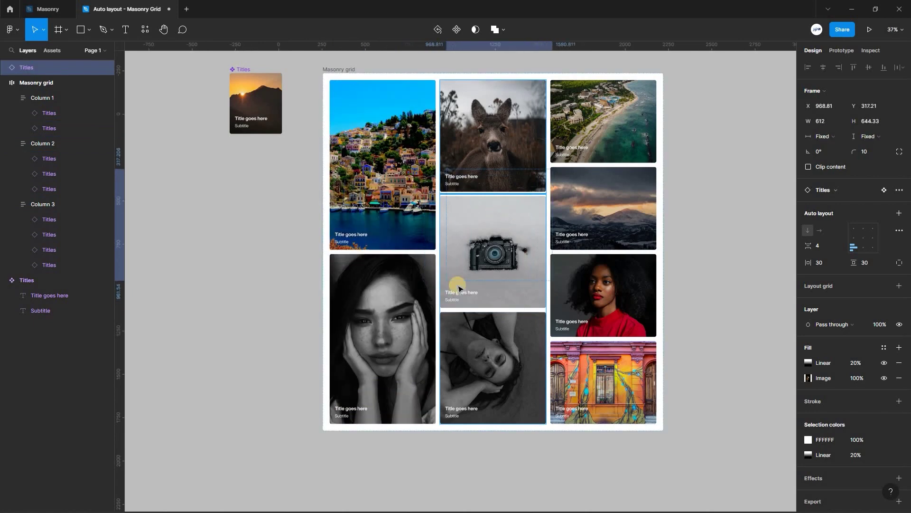
left_click_drag(459, 287, 506, 205)
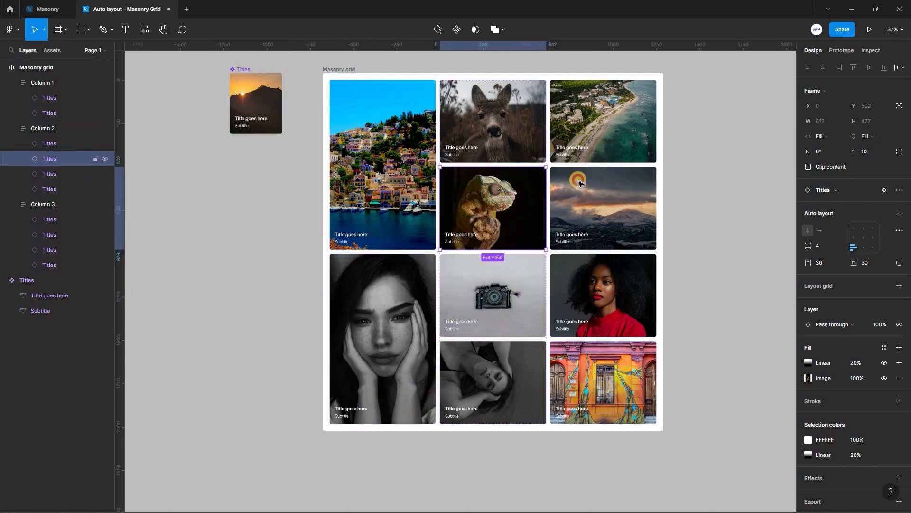
left_click_drag(579, 180, 582, 403)
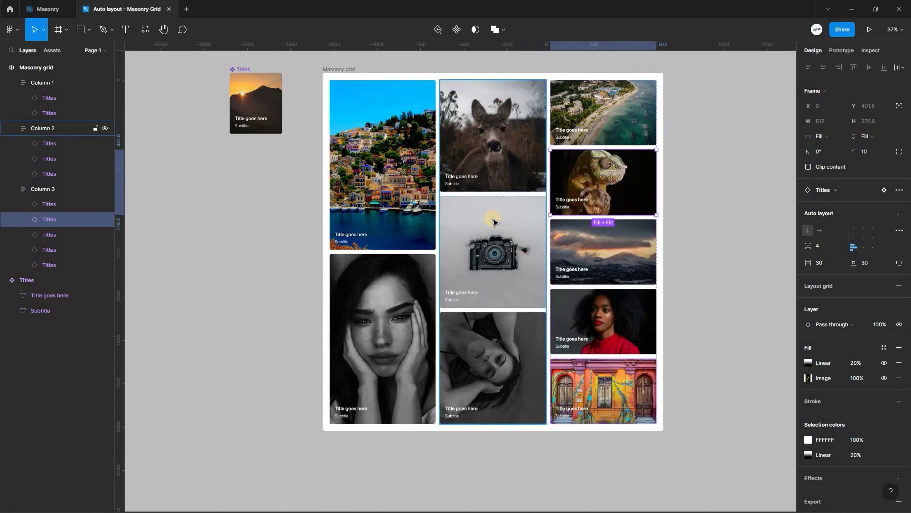
Delete the camera card from the middle of Column 2 and undo the deletion.
left_click(493, 222)
left_click(493, 221)
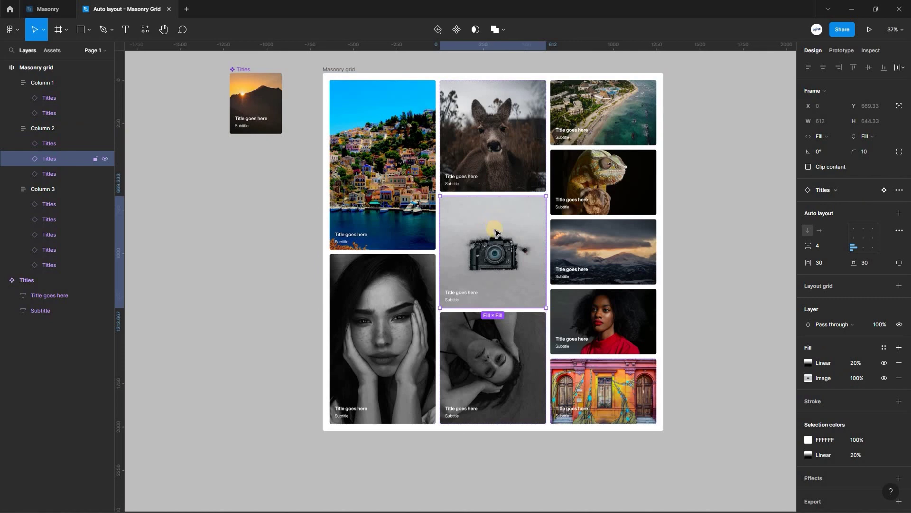
key("Delete")
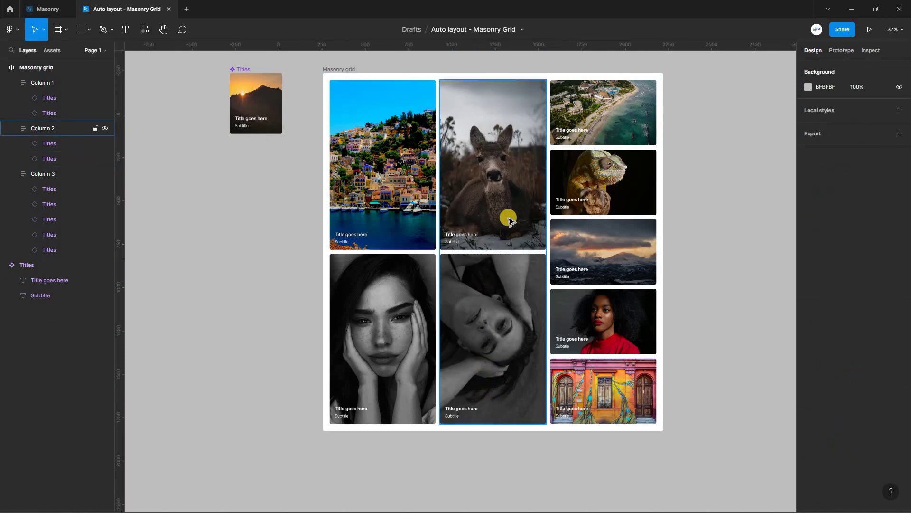
key("ctrl+z")
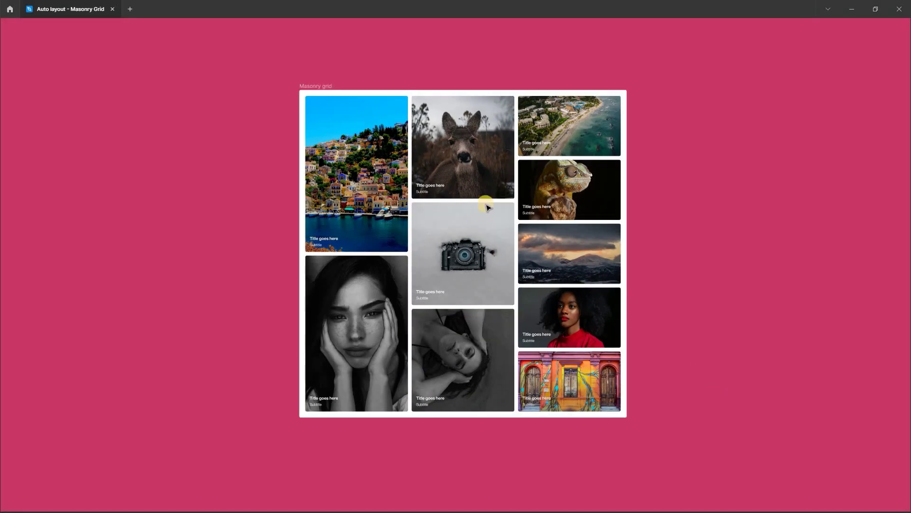
Test the grid's responsiveness by resizing the Masonry grid frame to about 1123 × 2189 and about 1227 × 1266.
left_click(618, 417)
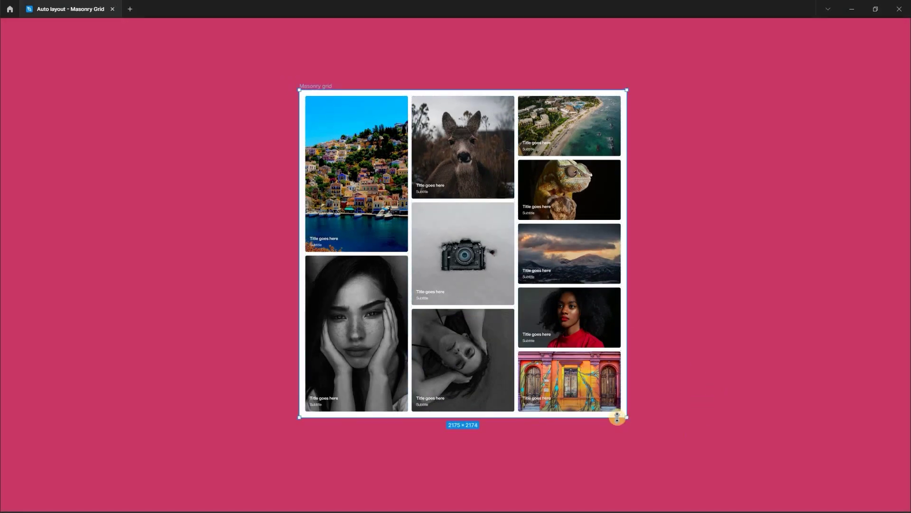
left_click_drag(484, 355, 574, 421)
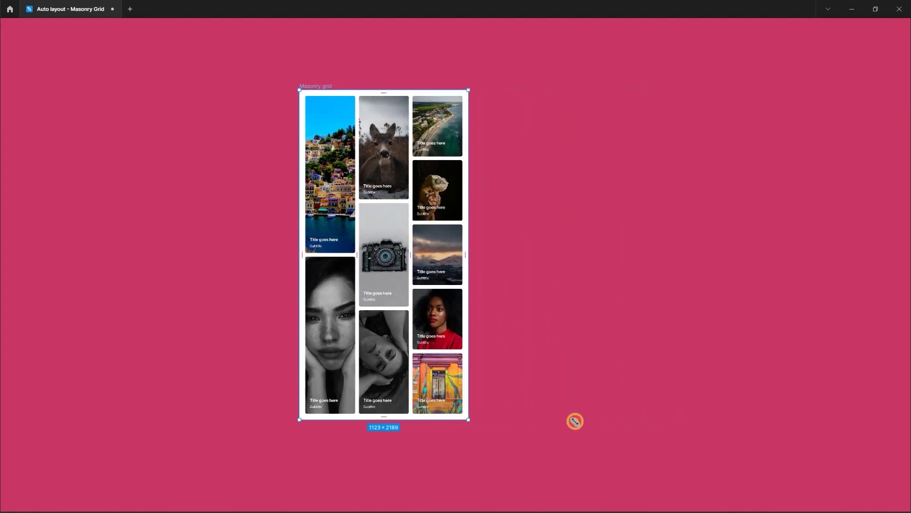
left_click_drag(640, 425, 538, 364)
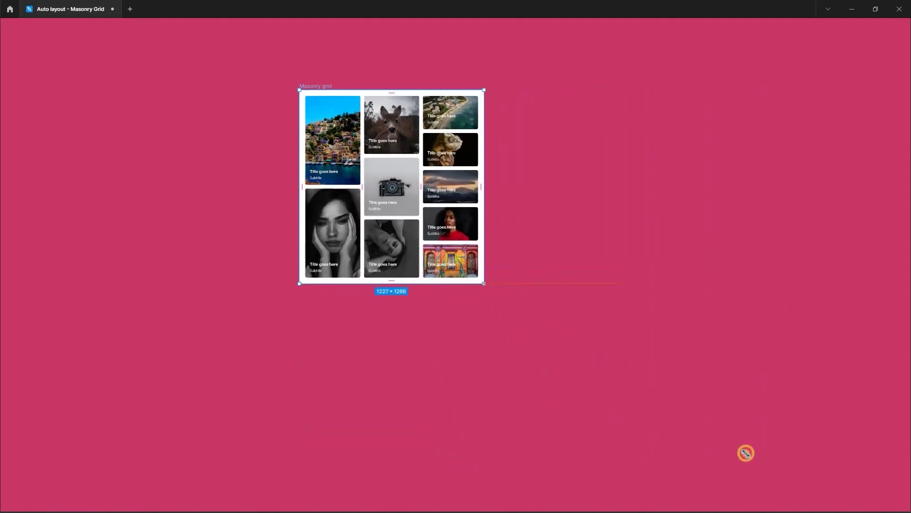